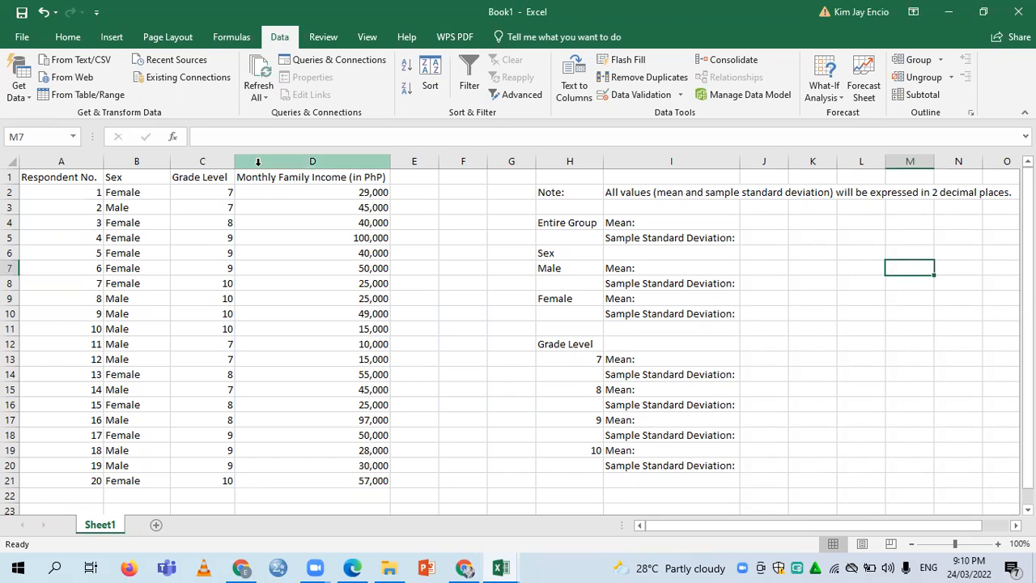
Examine the respondent, sex, grade level and monthly family income data, including individual respondent rows, and the Entire Group labels.
left_click(69, 153)
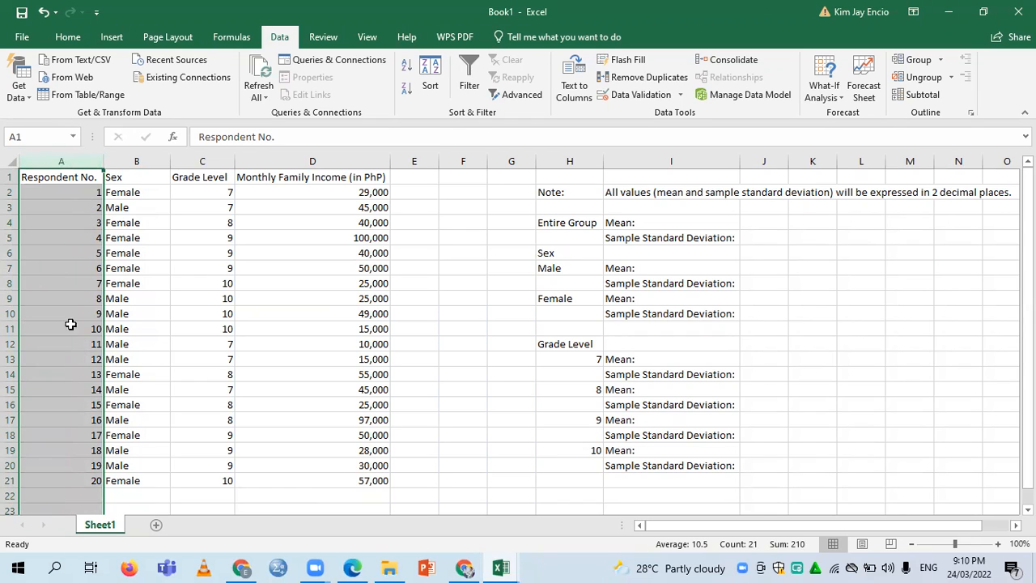
left_click(166, 483)
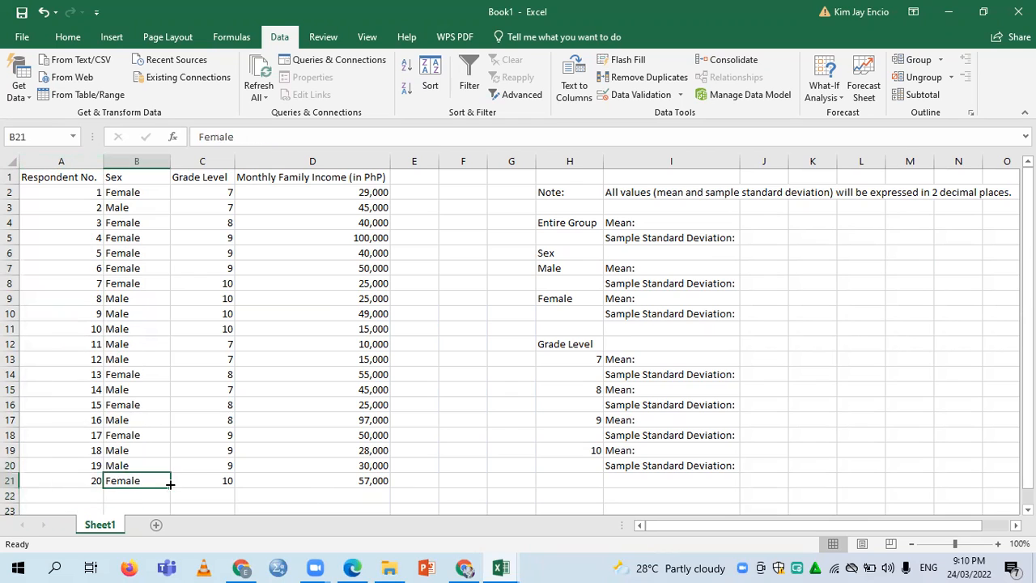
left_click(160, 156)
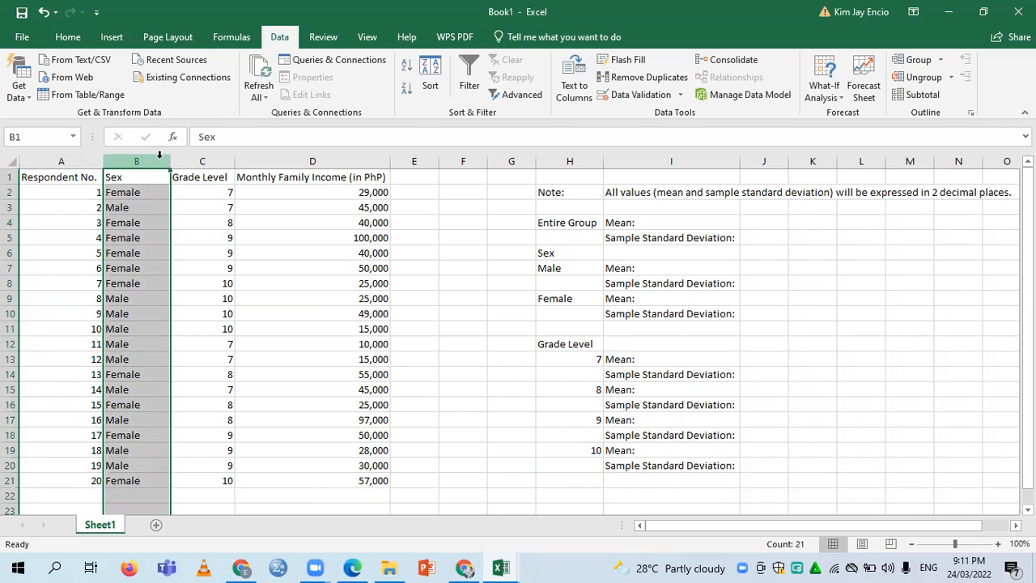
left_click(213, 153)
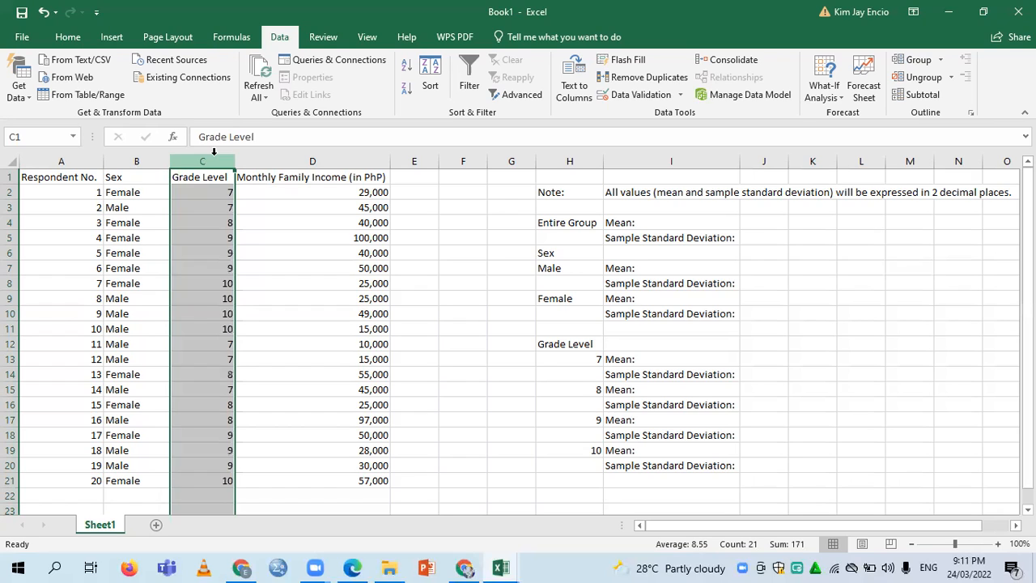
left_click(365, 153)
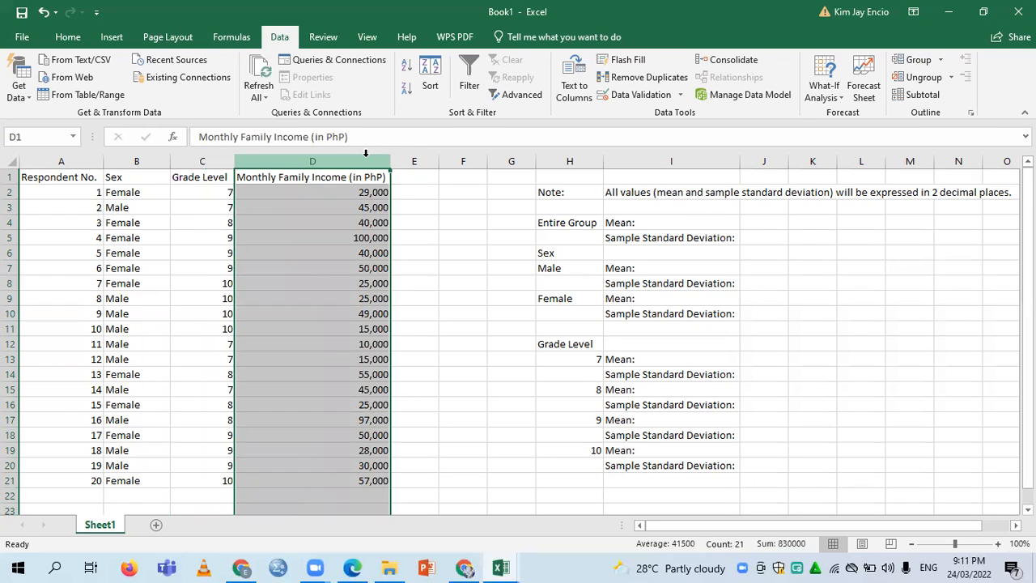
left_click(11, 192)
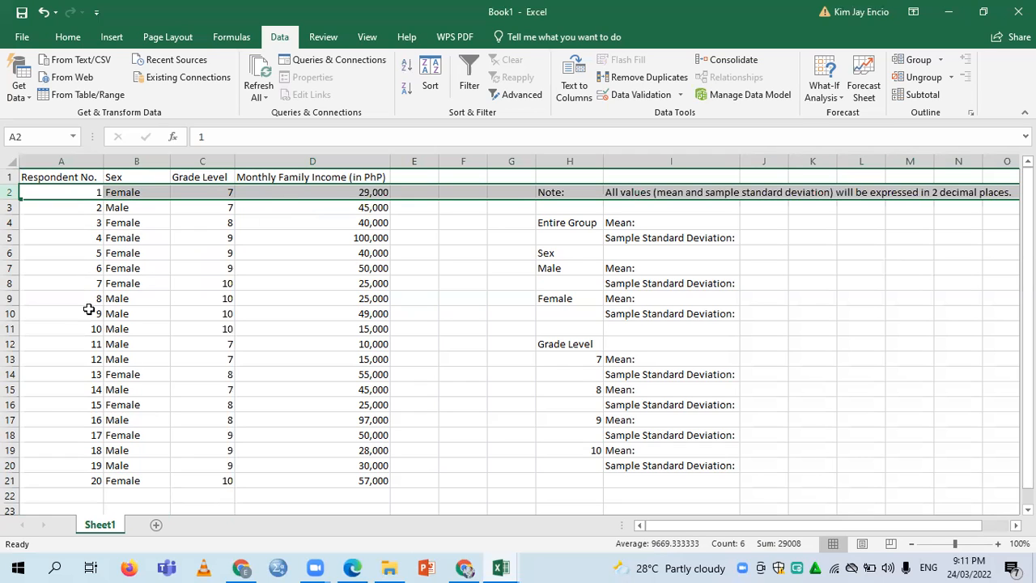
left_click(10, 313)
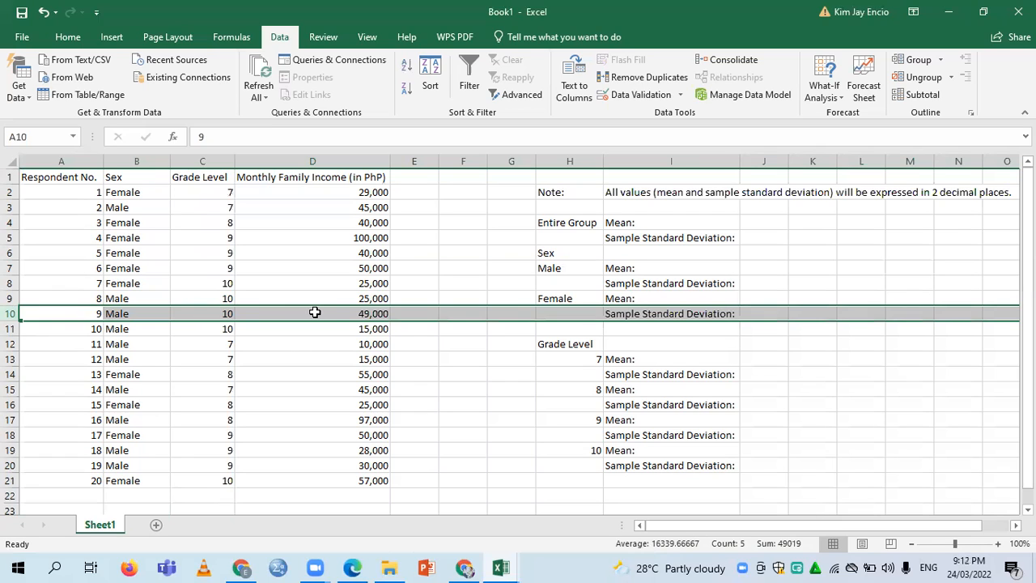
left_click(445, 270)
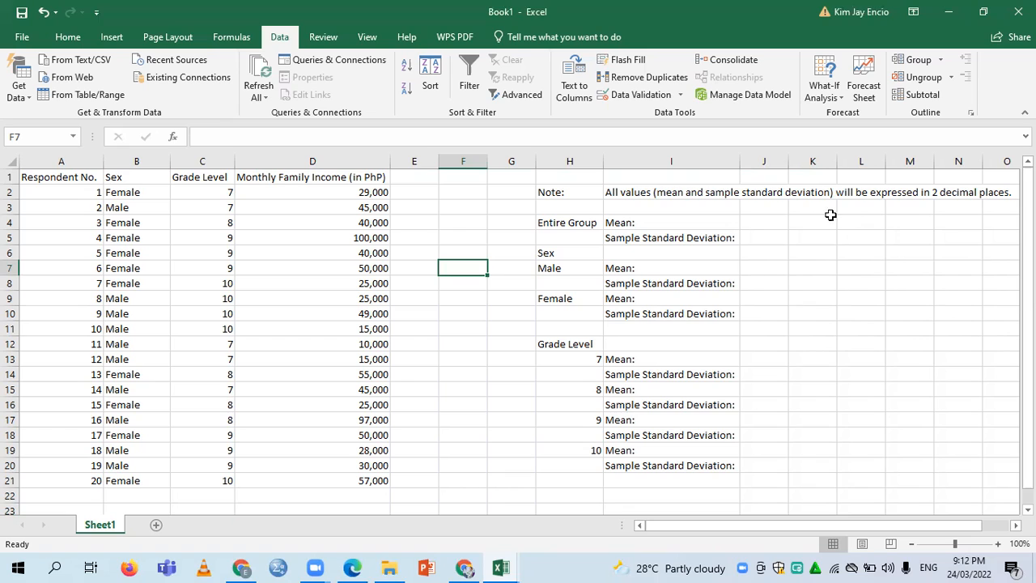
left_click(562, 228)
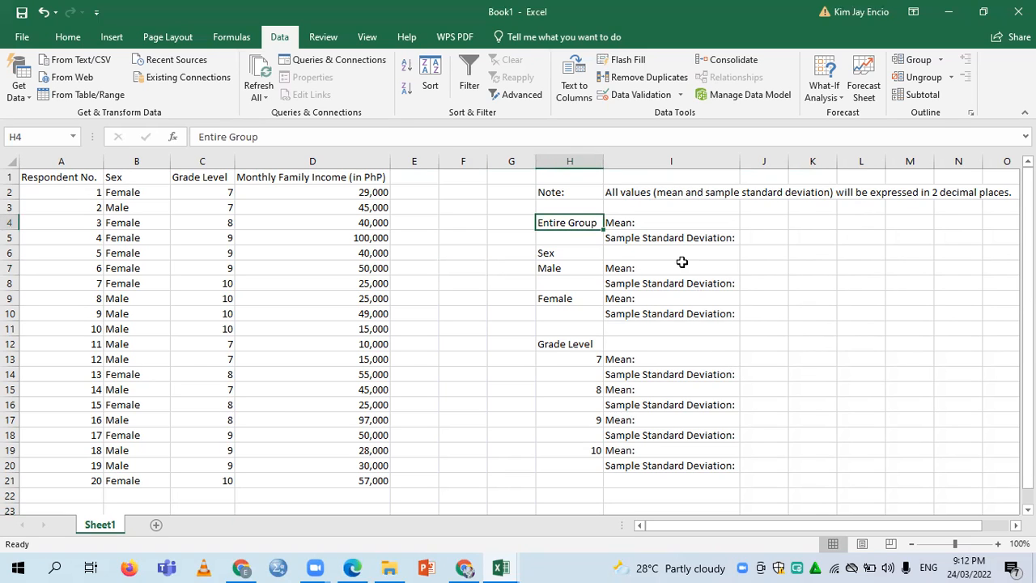
left_click(637, 221)
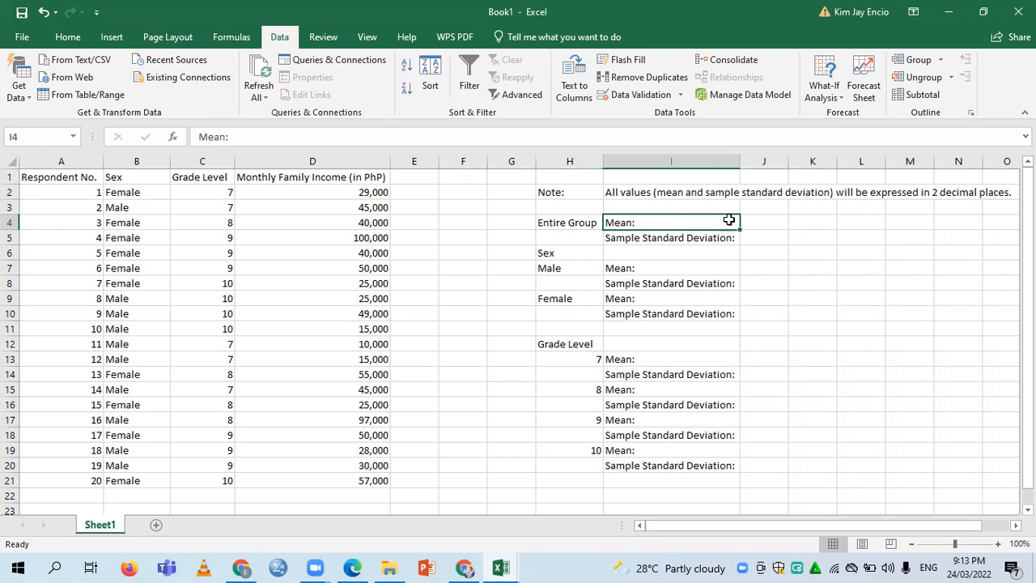
Calculate the entire group's mean monthly family income in J4 using the AVERAGE function on D2:D21.
left_click(756, 222)
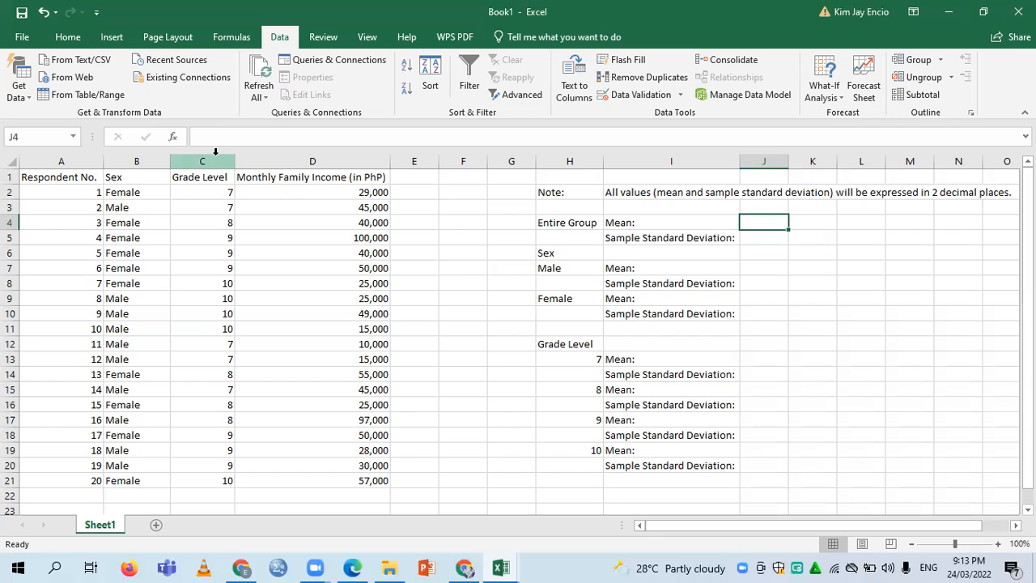
left_click(173, 138)
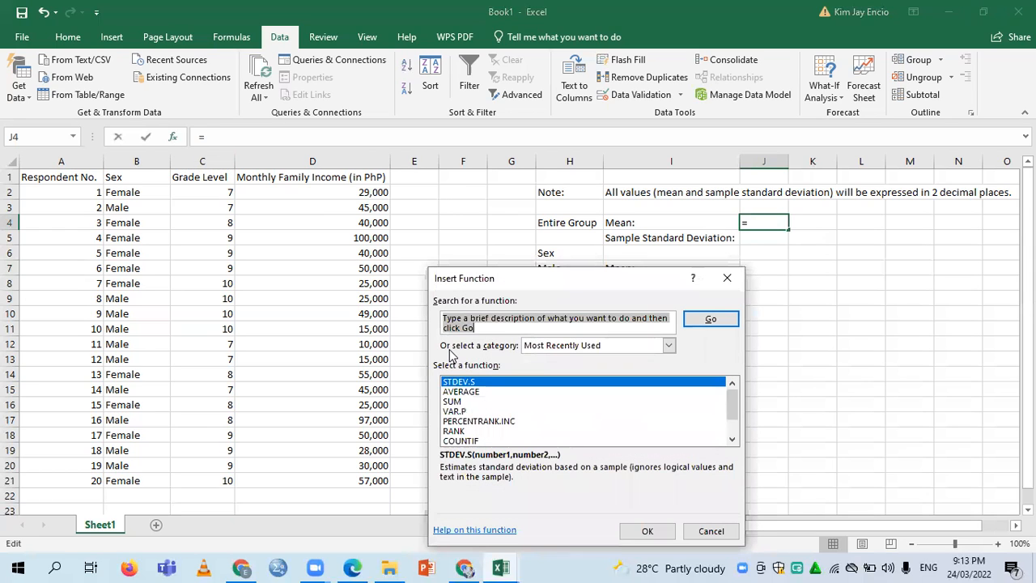
left_click(450, 393)
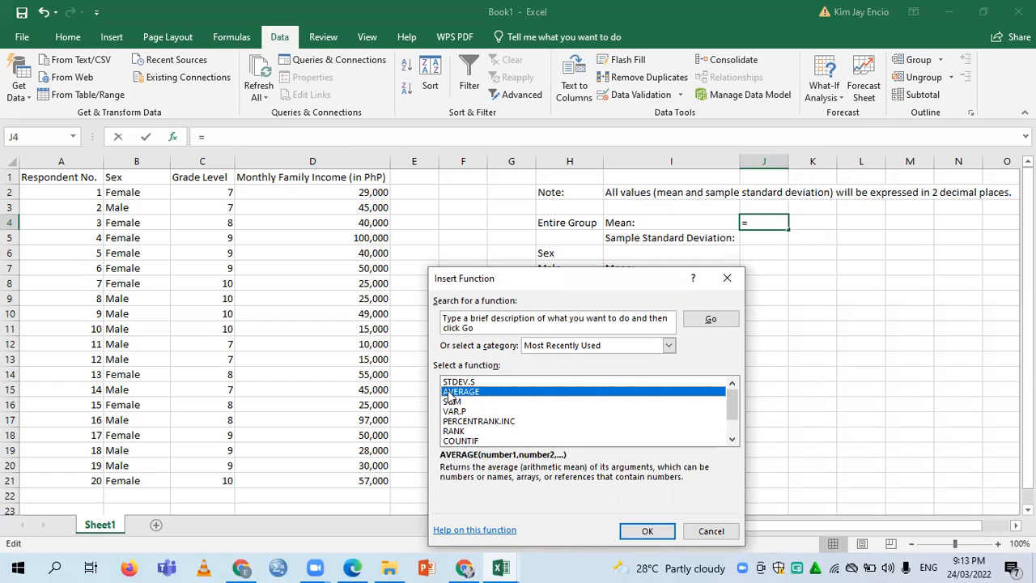
left_click(666, 536)
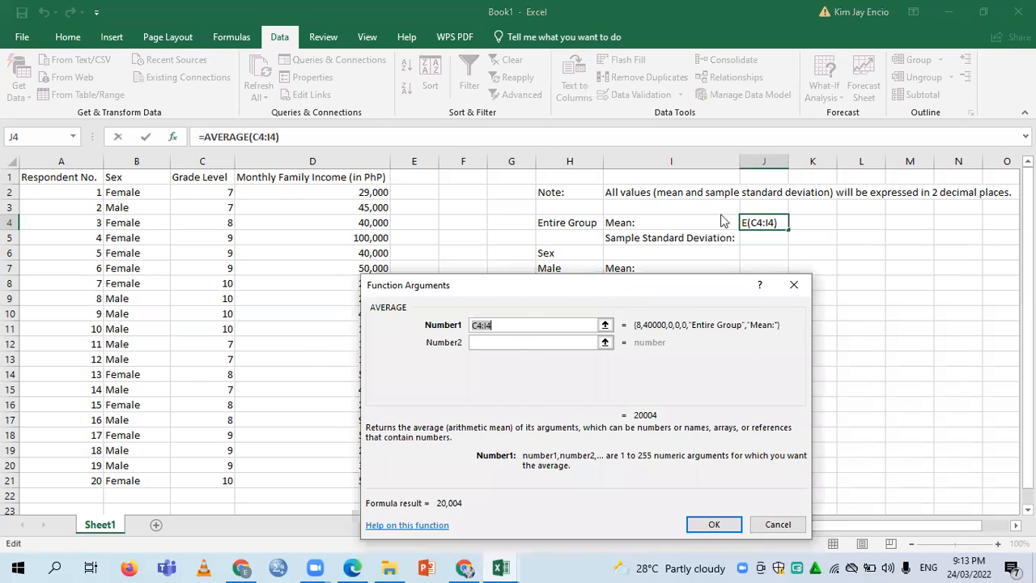
left_click_drag(600, 291, 723, 220)
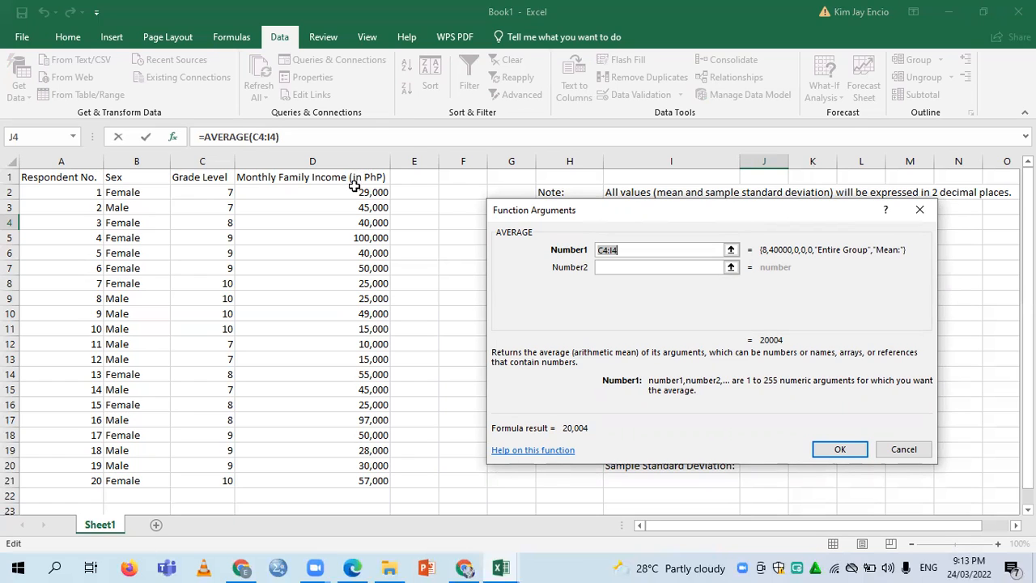
left_click_drag(354, 189, 352, 224)
left_click_drag(348, 299, 359, 480)
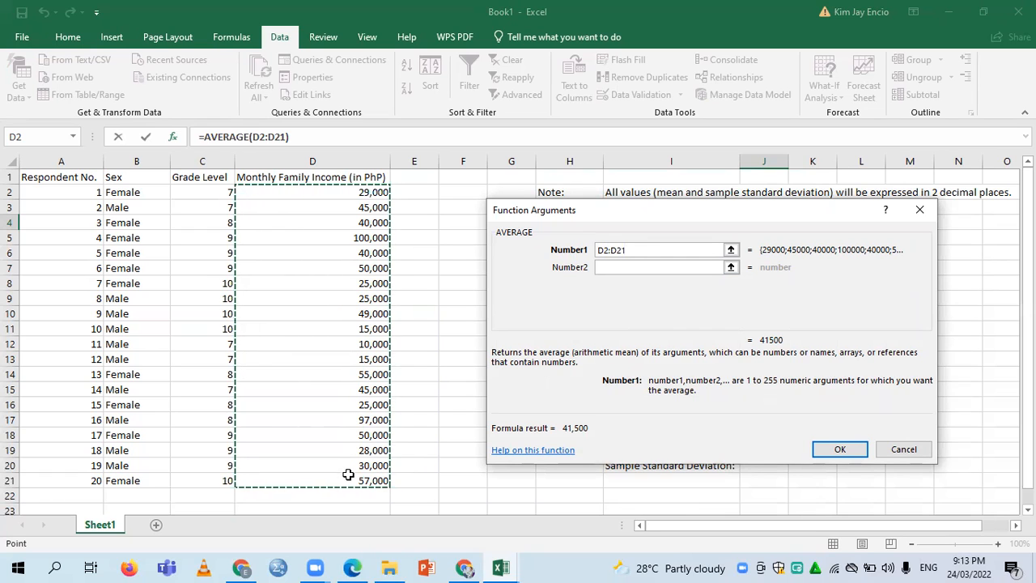
left_click(856, 450)
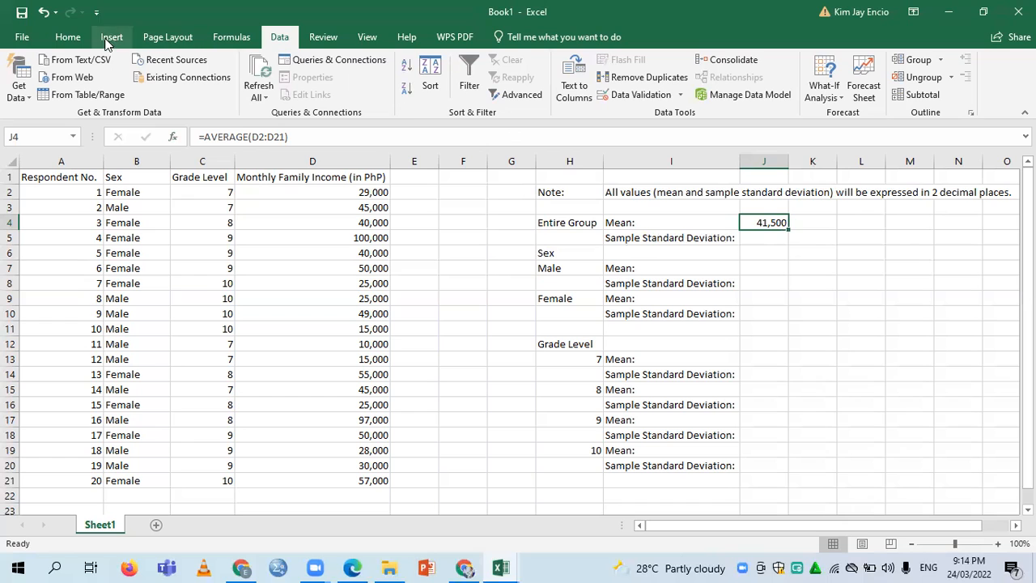
Format the entire group's mean in J4 to show two decimal places.
left_click(68, 37)
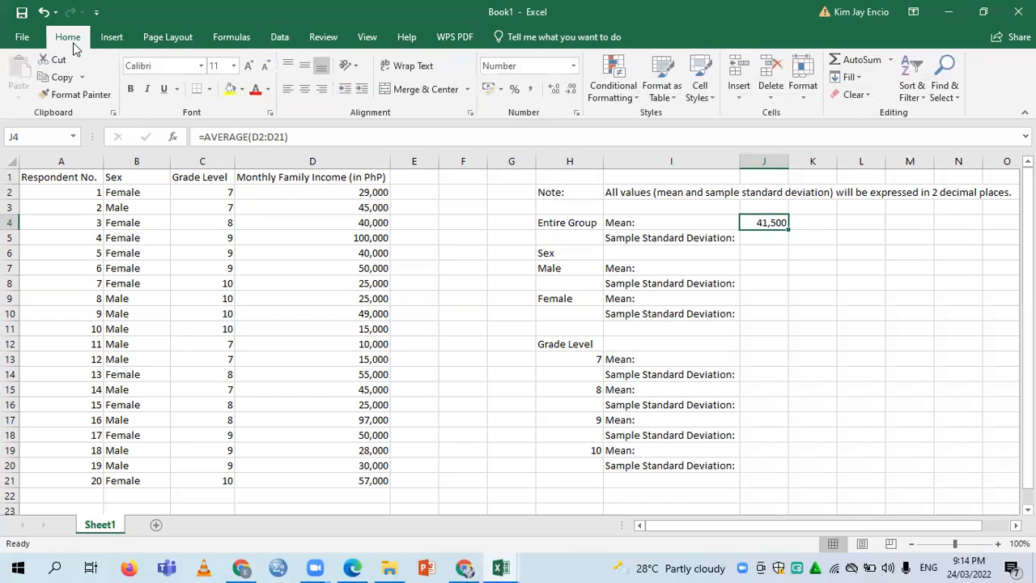
left_click(557, 90)
left_click(556, 91)
Calculate the entire group's sample standard deviation in J5 using the STDEV.S function on D2:D21.
left_click(762, 238)
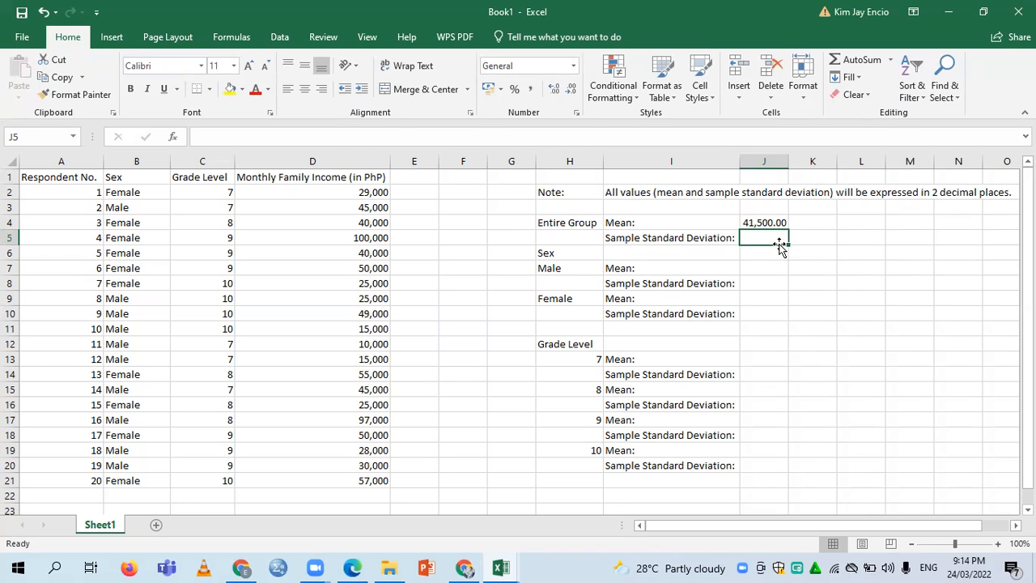
left_click(173, 138)
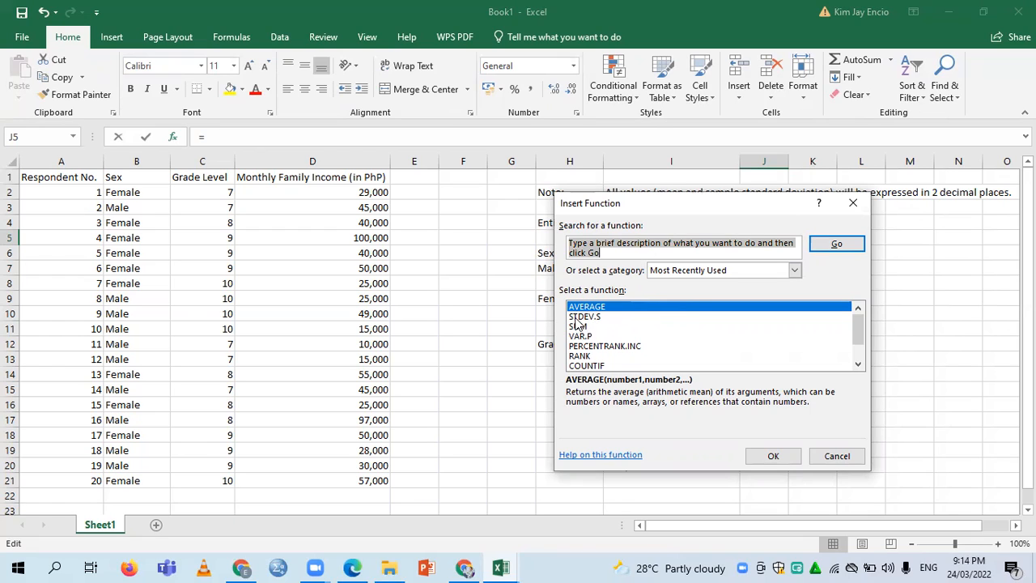
left_click(604, 317)
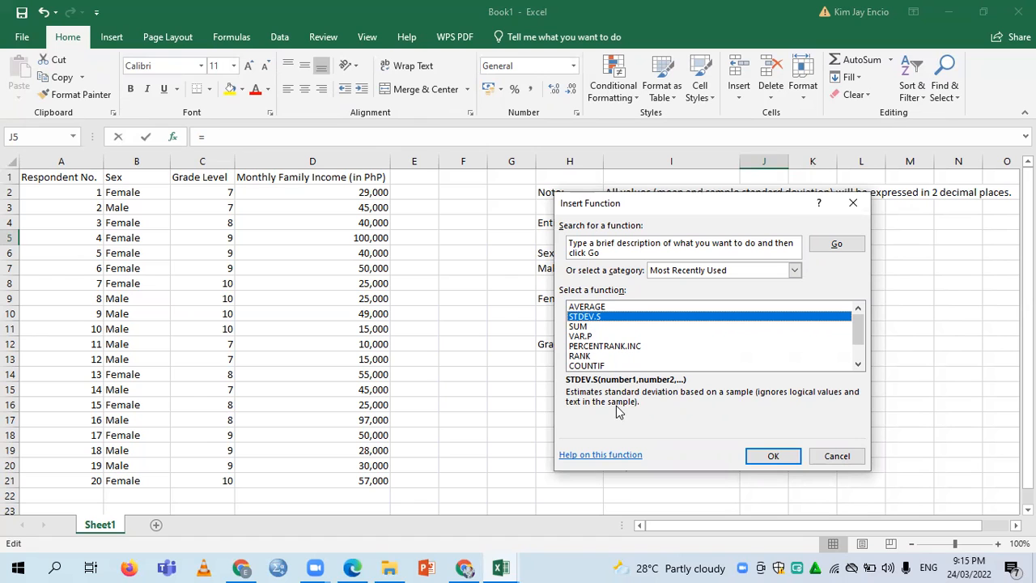
left_click(785, 454)
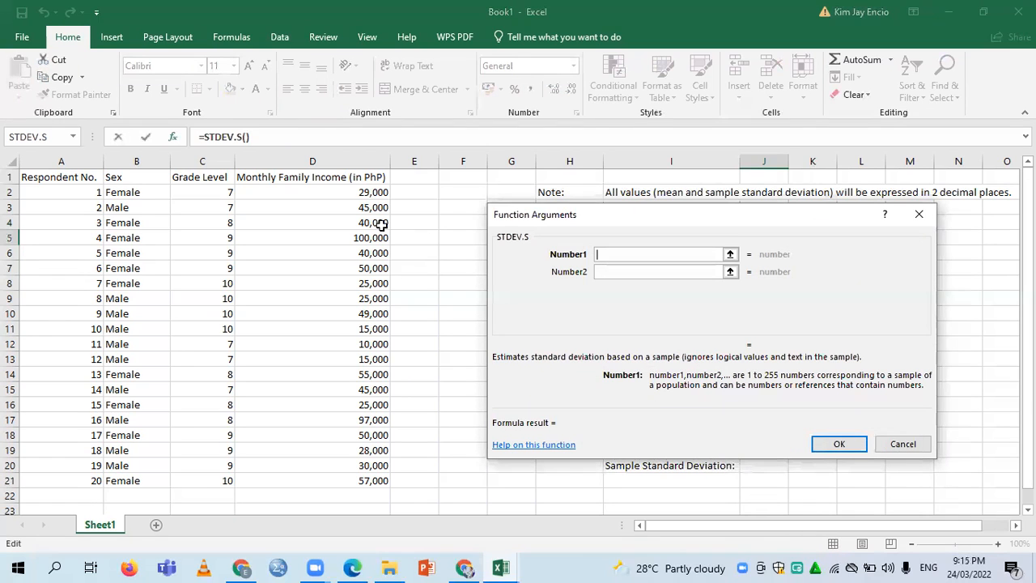
left_click_drag(336, 193, 331, 476)
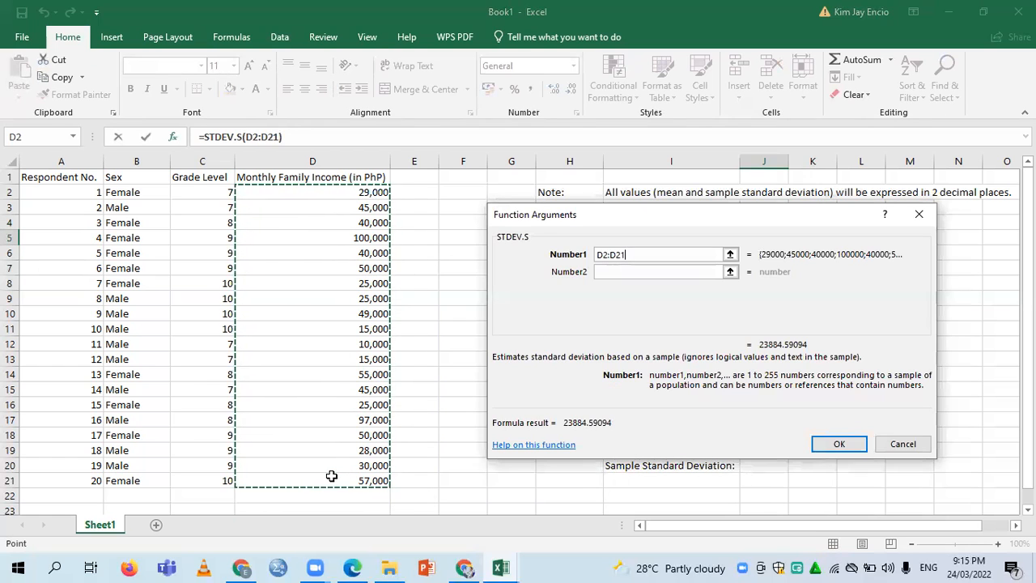
left_click(851, 445)
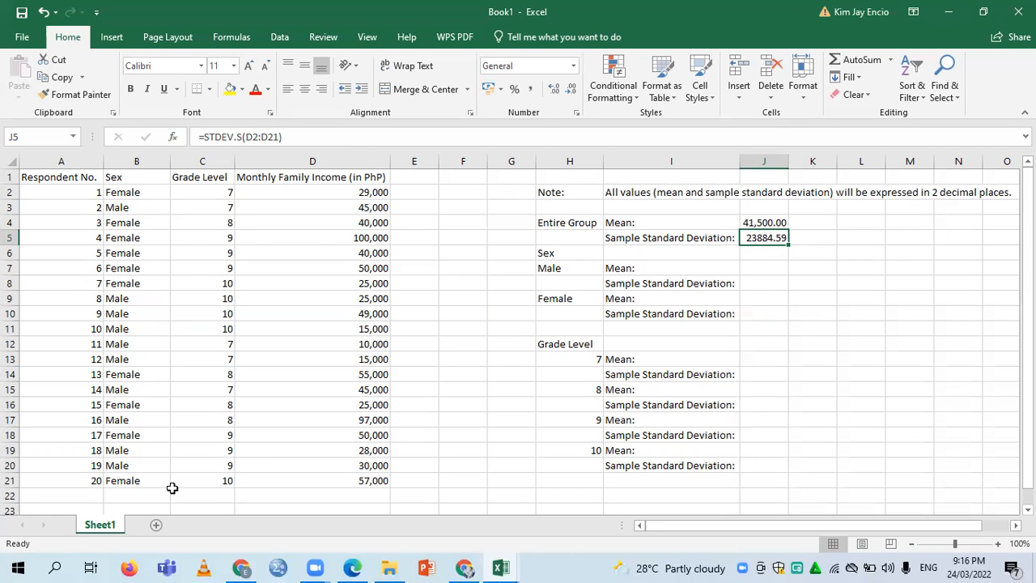
Sort the data in columns A to D by Sex on cell values in A to Z order.
left_click(86, 158)
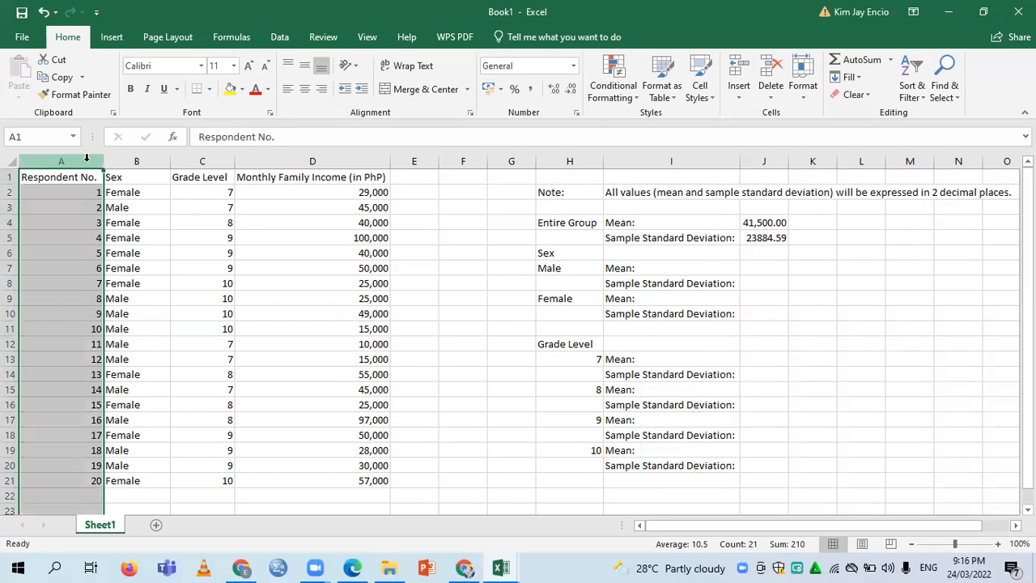
left_click_drag(87, 158, 334, 160)
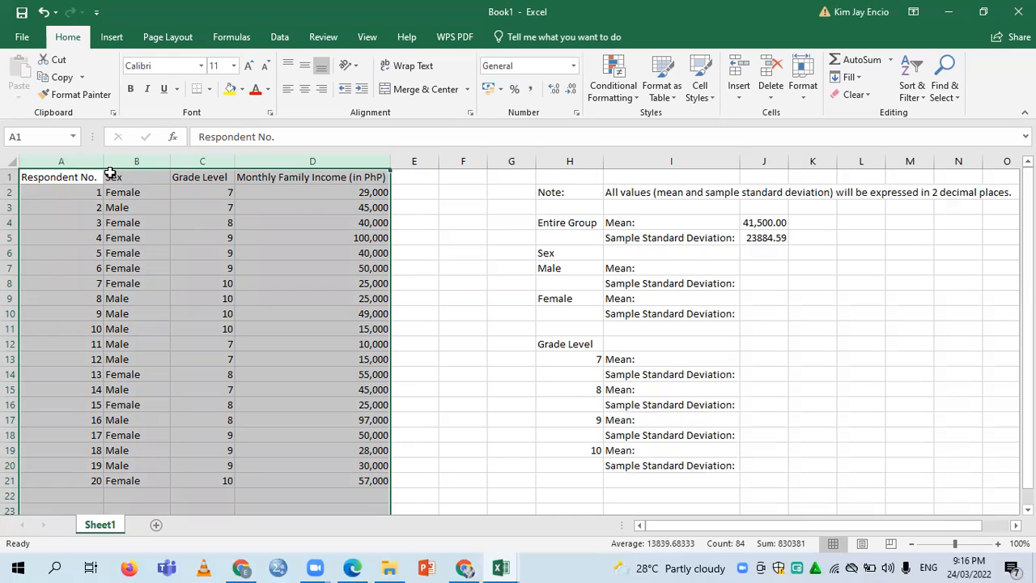
left_click(280, 40)
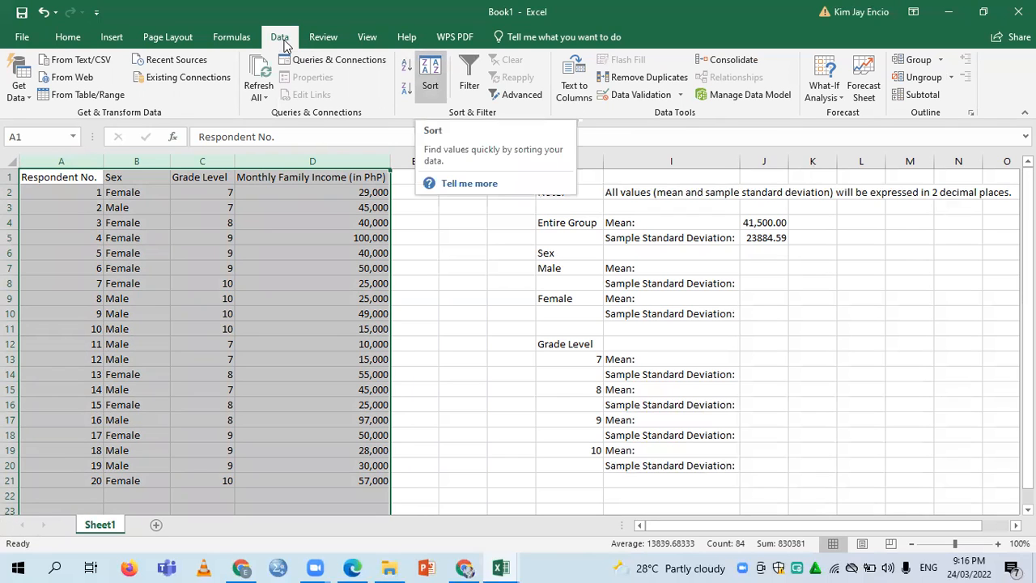
left_click(430, 77)
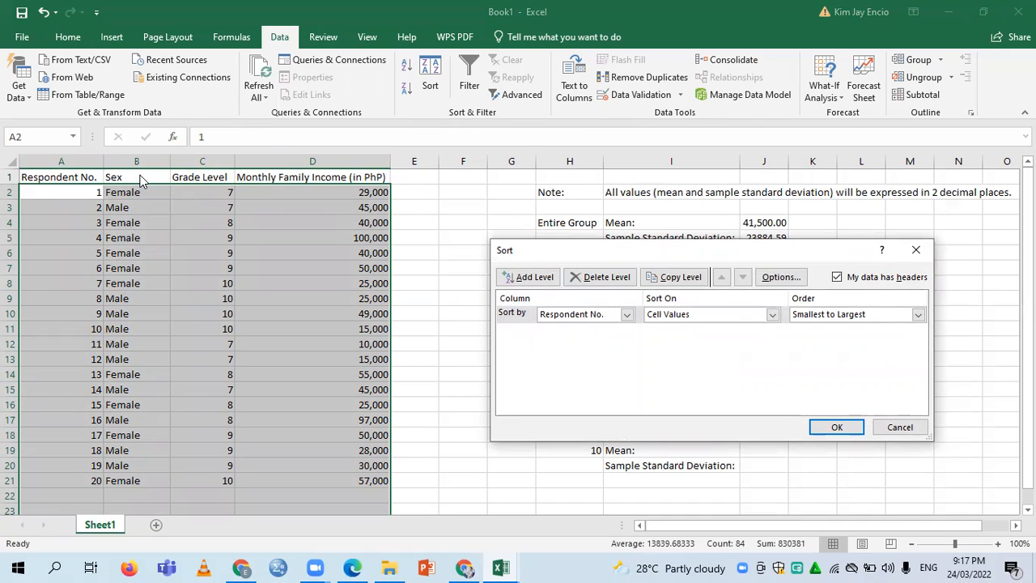
left_click(629, 315)
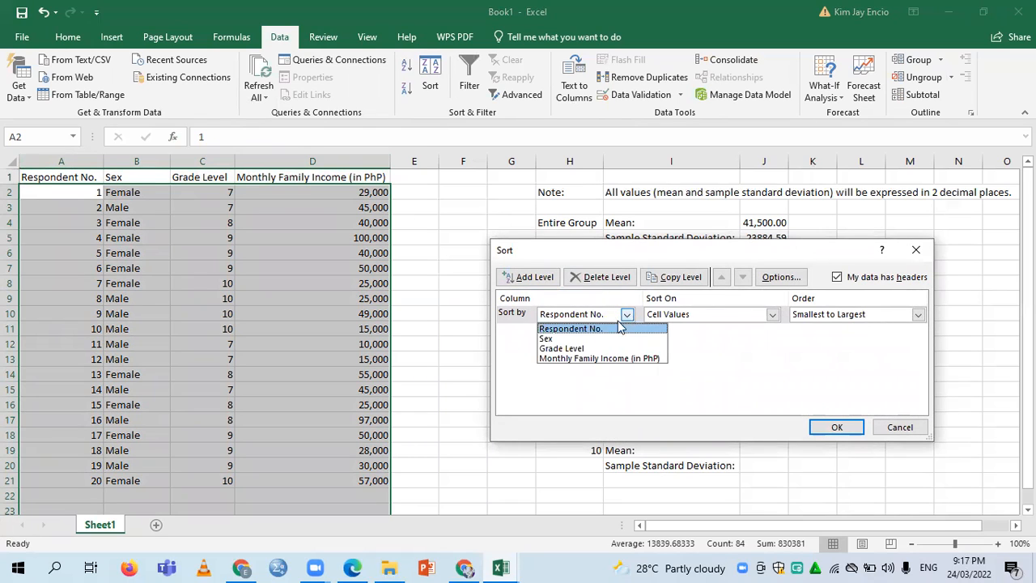
left_click(571, 340)
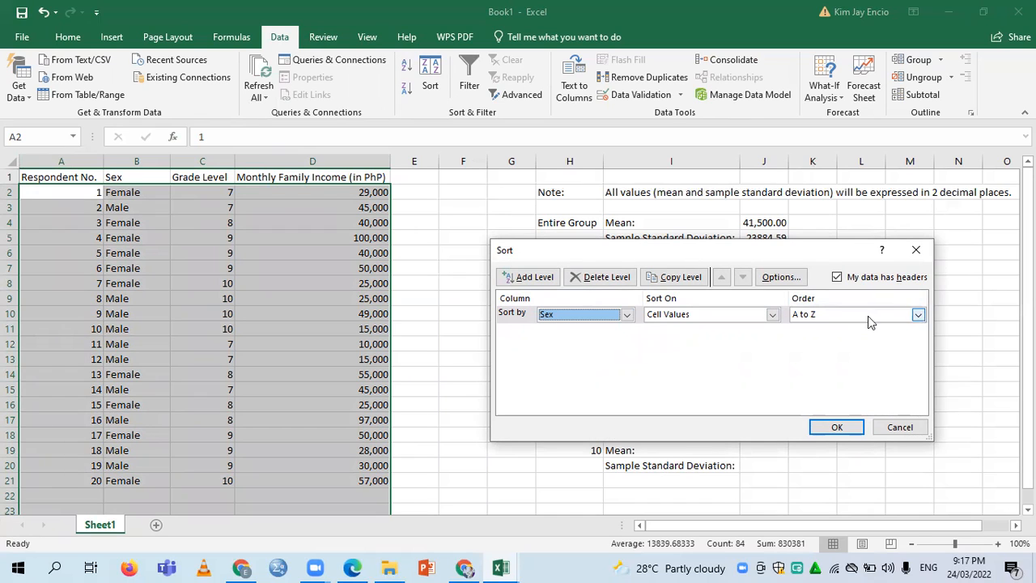
left_click(837, 427)
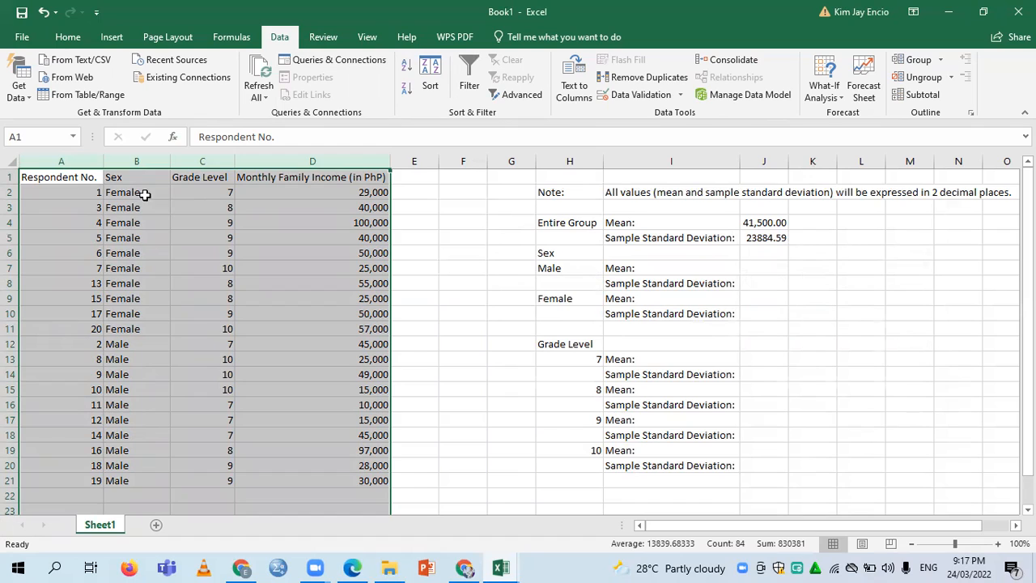
Examine the sorted Female and Male groups in column B and their matching incomes in D2:D11 and D12:D21.
left_click(144, 195)
left_click_drag(144, 195, 143, 326)
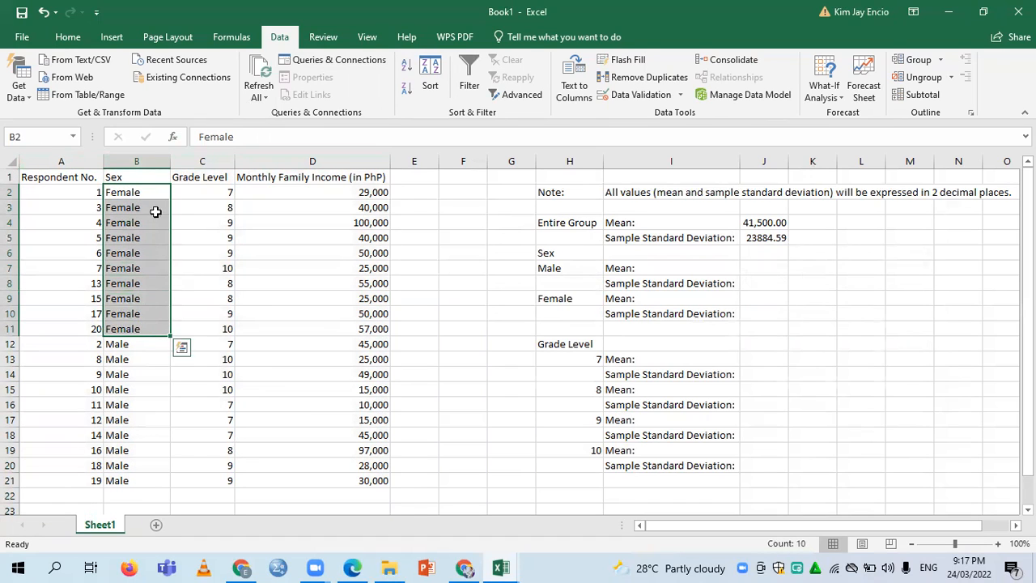
left_click_drag(356, 195, 348, 327)
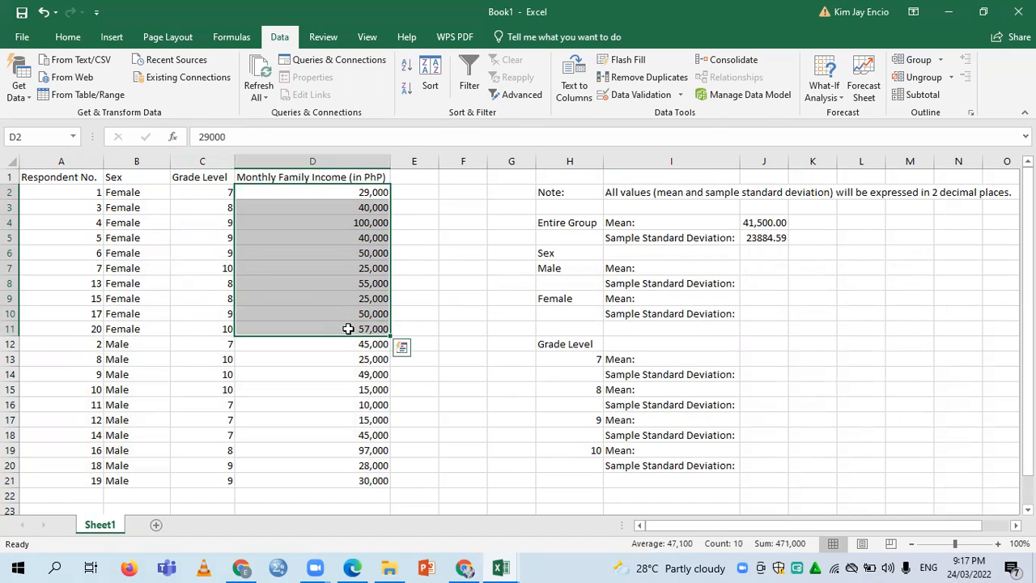
left_click(130, 344)
left_click_drag(129, 344, 140, 476)
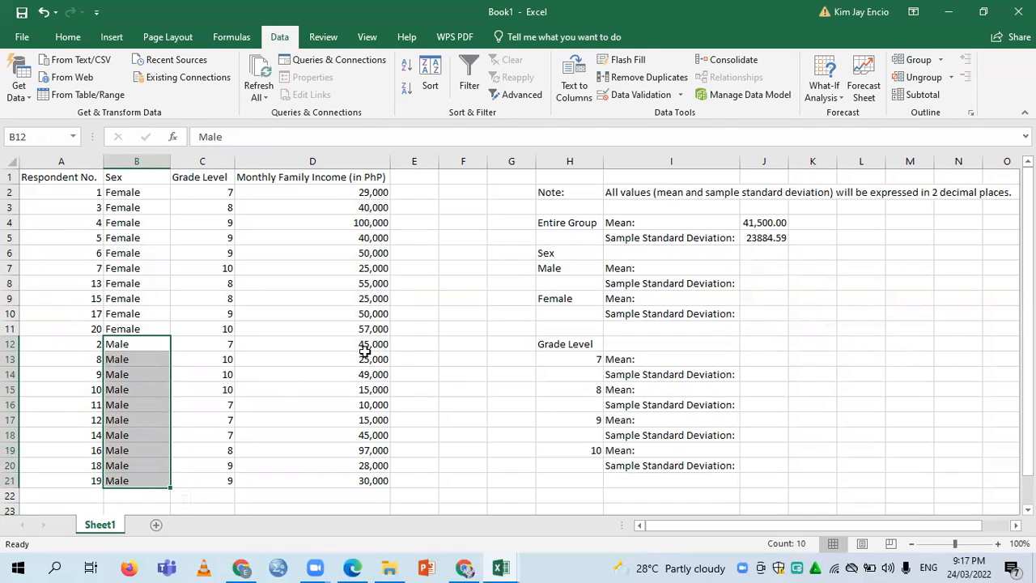
left_click_drag(366, 348, 371, 478)
left_click(484, 281)
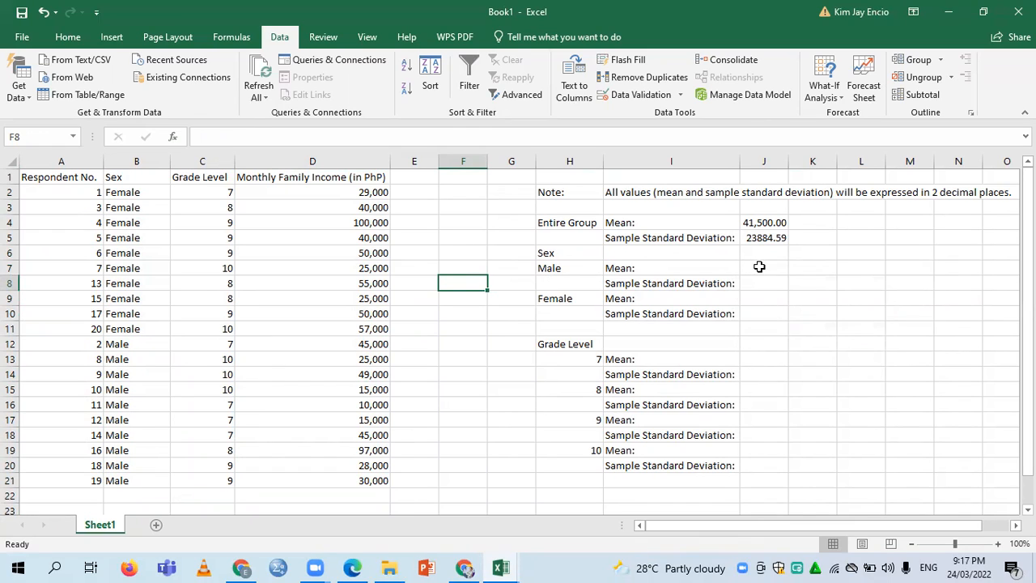
Calculate the male mean in J7 using the AVERAGE function on D12:D21 and show it with two decimal places.
left_click(759, 266)
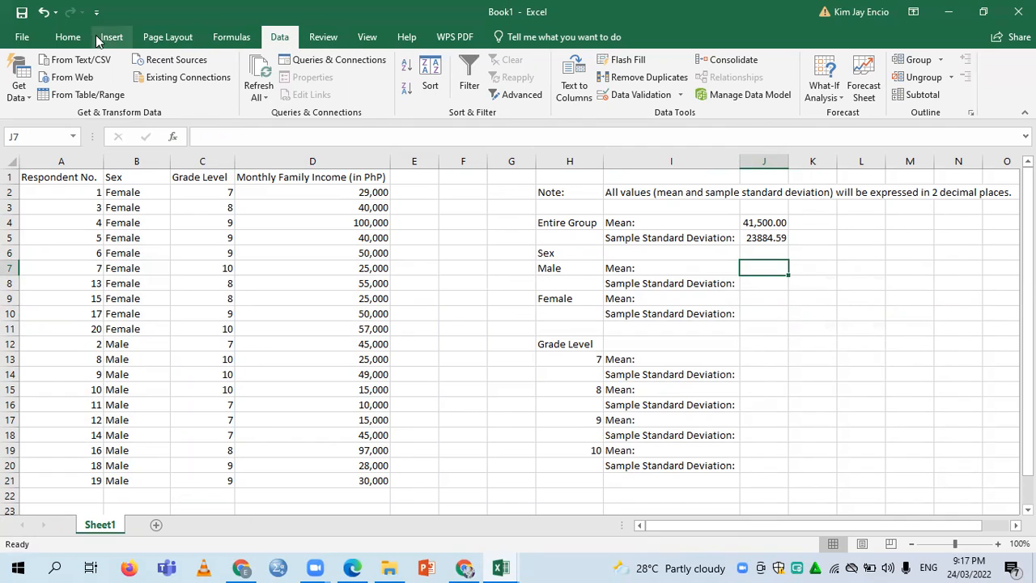
left_click(68, 37)
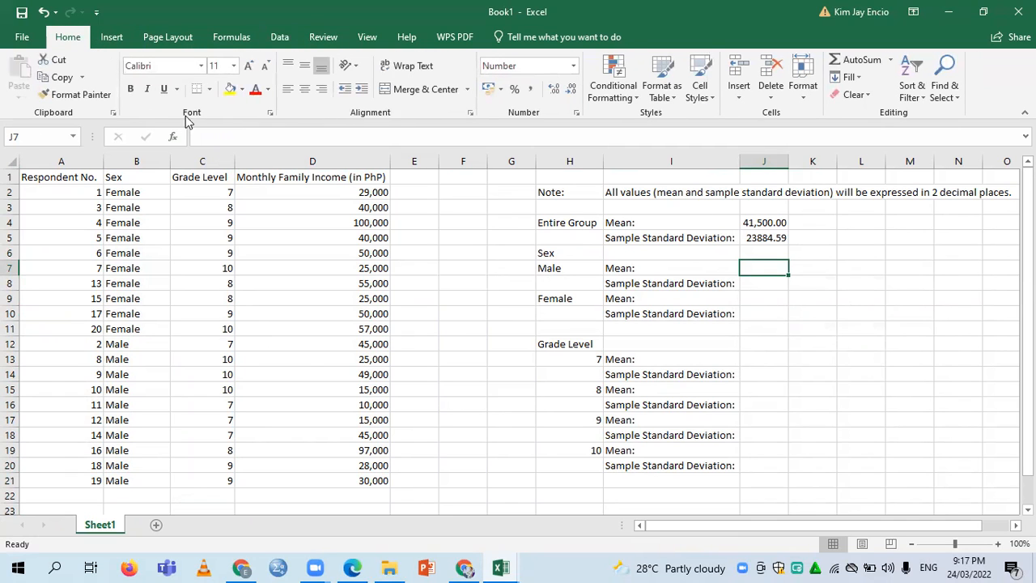
left_click(172, 138)
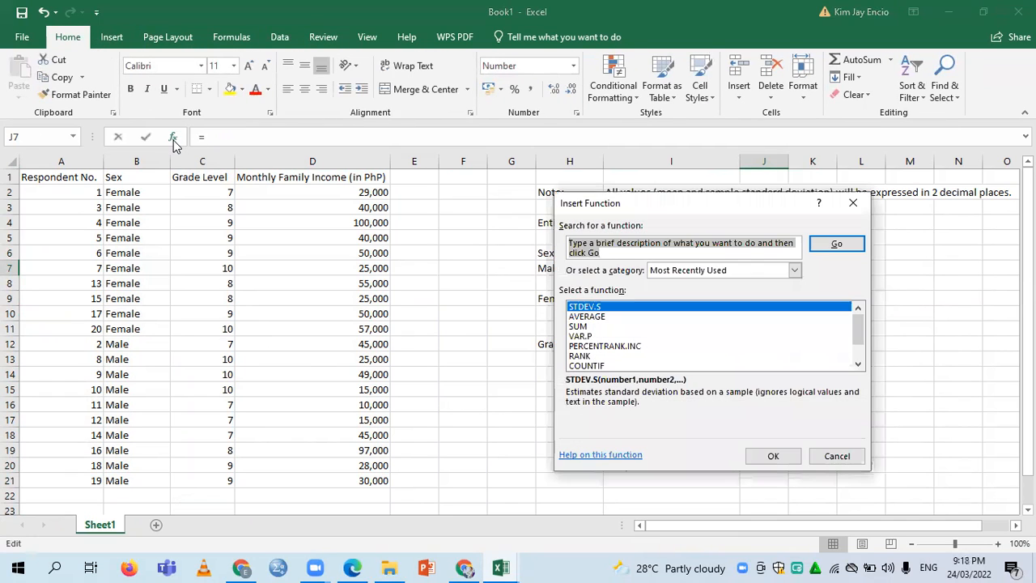
left_click(575, 317)
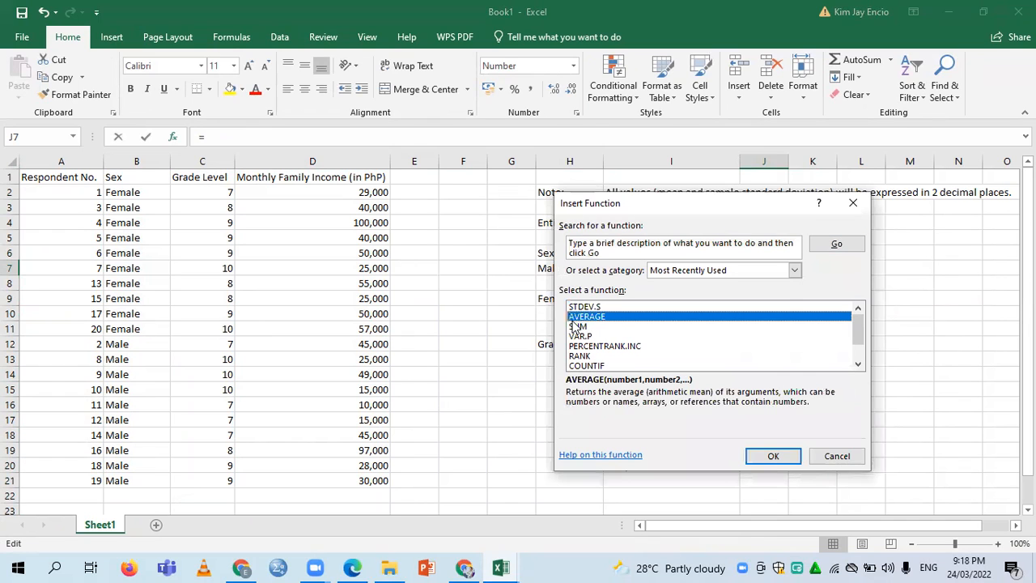
left_click(785, 457)
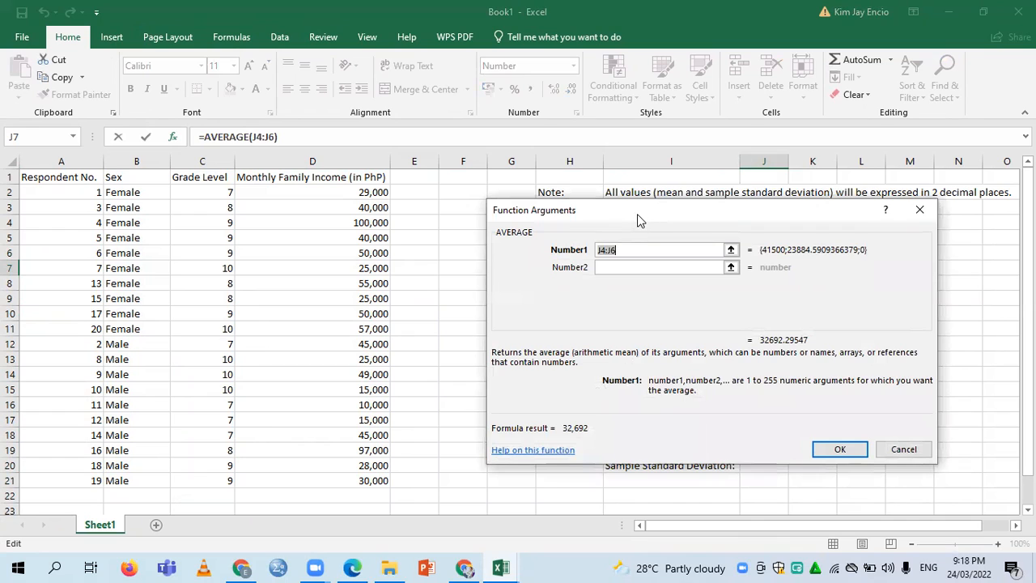
left_click_drag(651, 214, 670, 370)
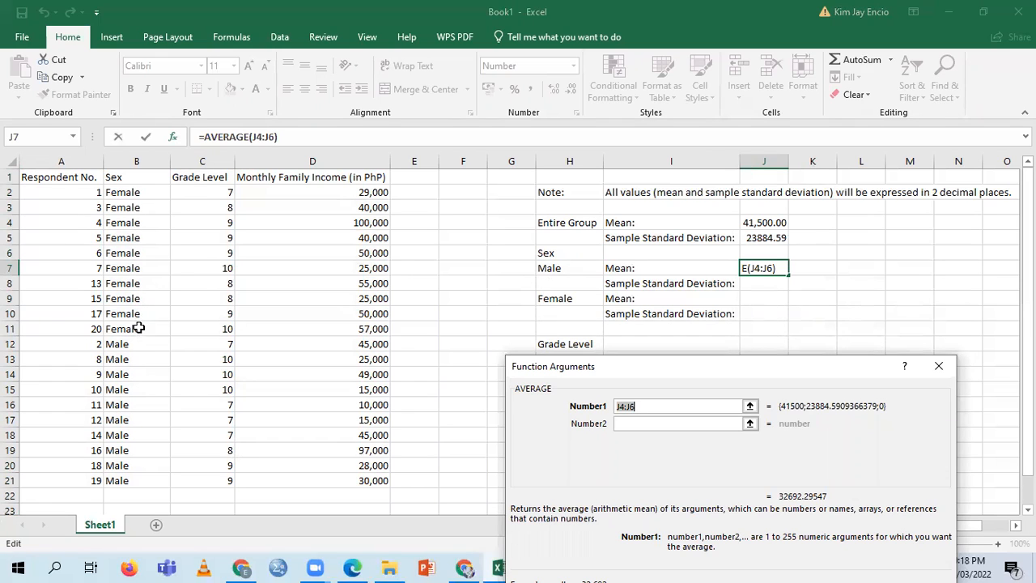
left_click_drag(339, 195, 341, 329)
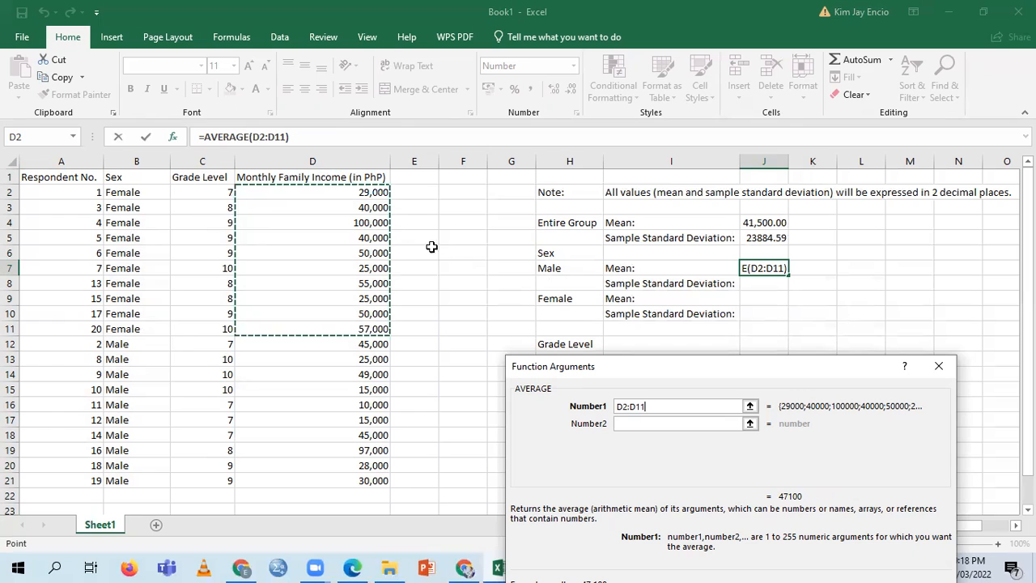
left_click(323, 344)
left_click_drag(322, 344, 334, 478)
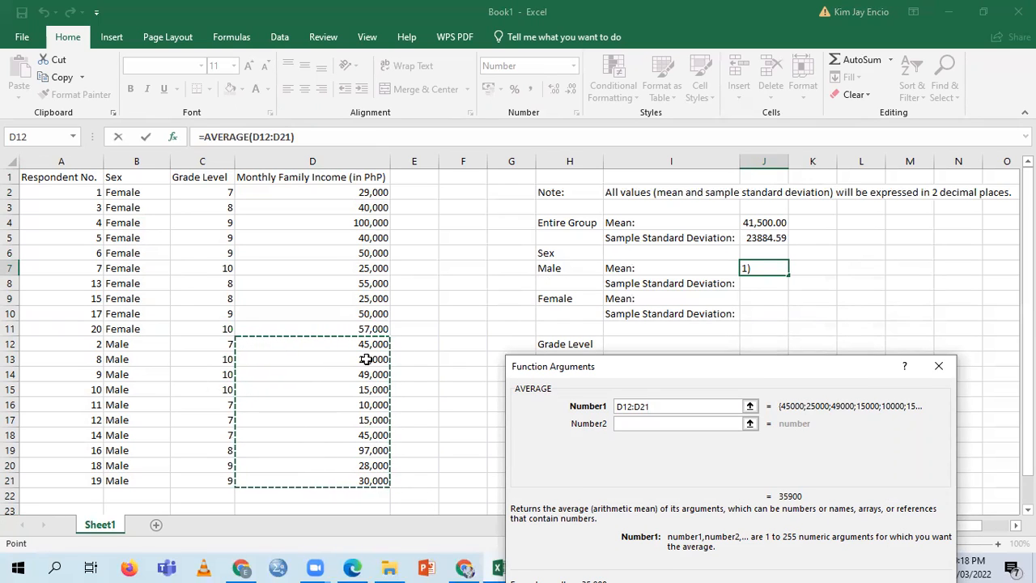
left_click_drag(783, 362, 762, 256)
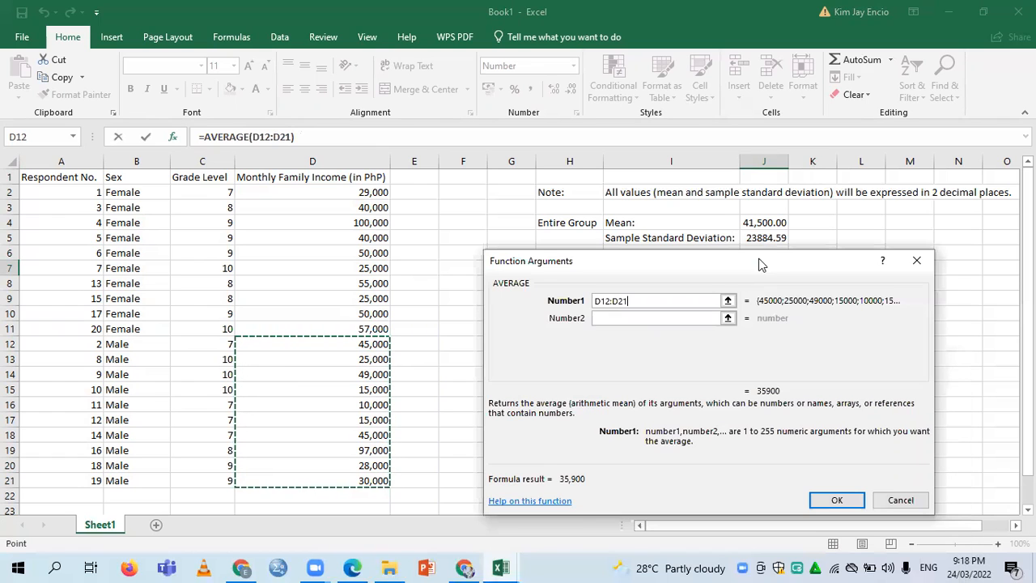
left_click(838, 500)
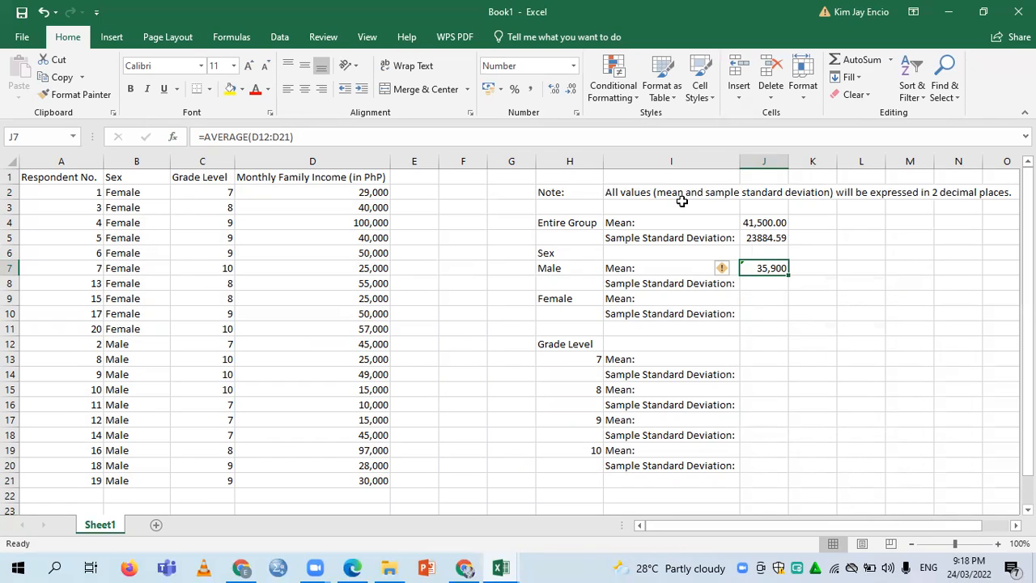
left_click(554, 92)
left_click(553, 92)
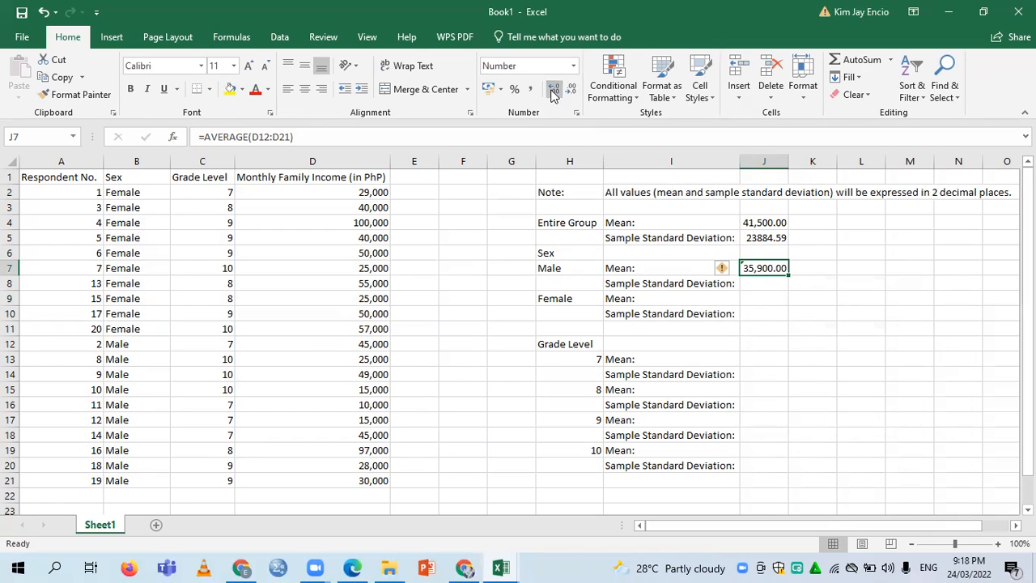
Try to calculate the male sample standard deviation in J8 using STDEV.S on J23+D12:D21, and clear the cell.
left_click(754, 282)
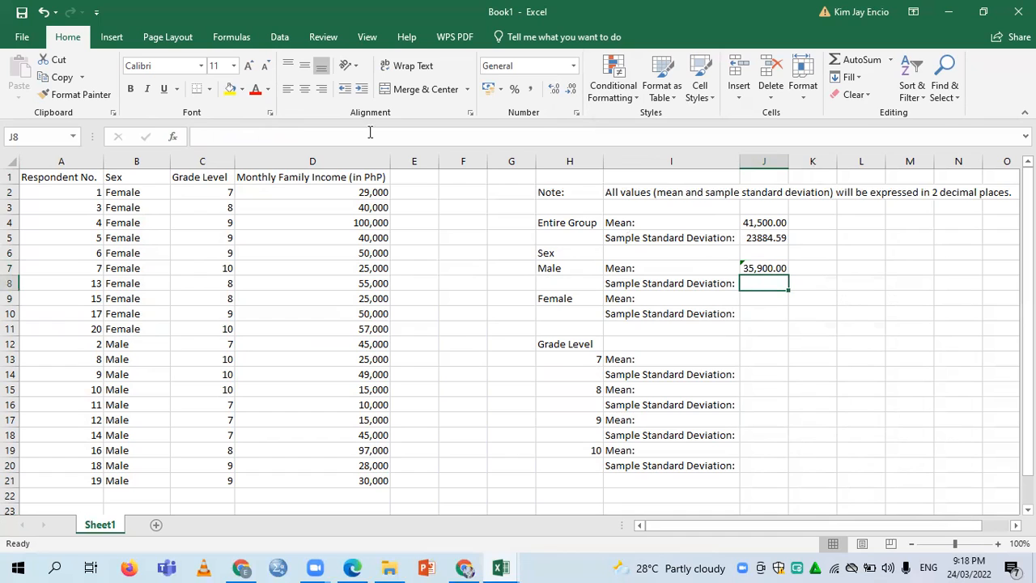
left_click(173, 136)
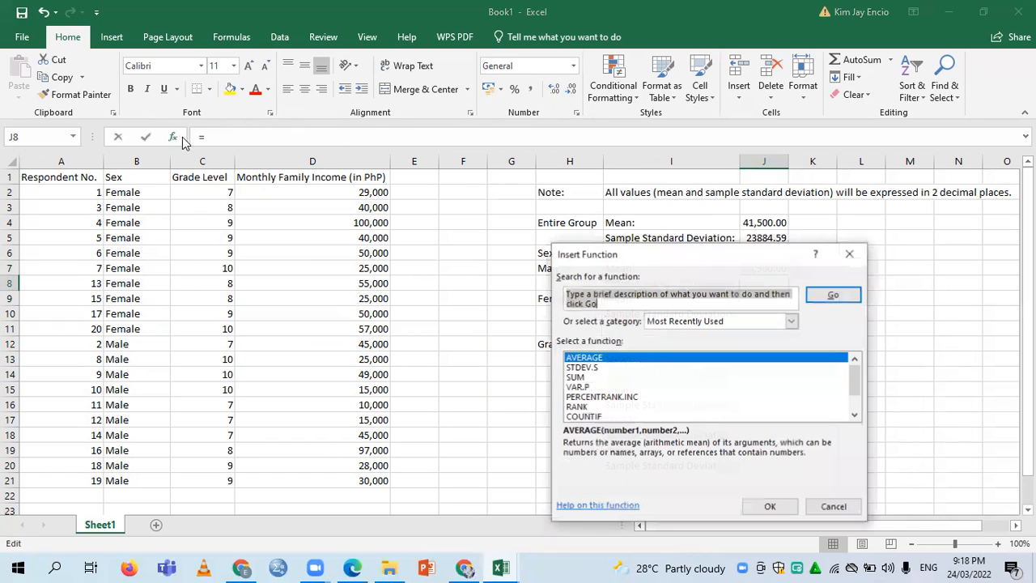
left_click(574, 369)
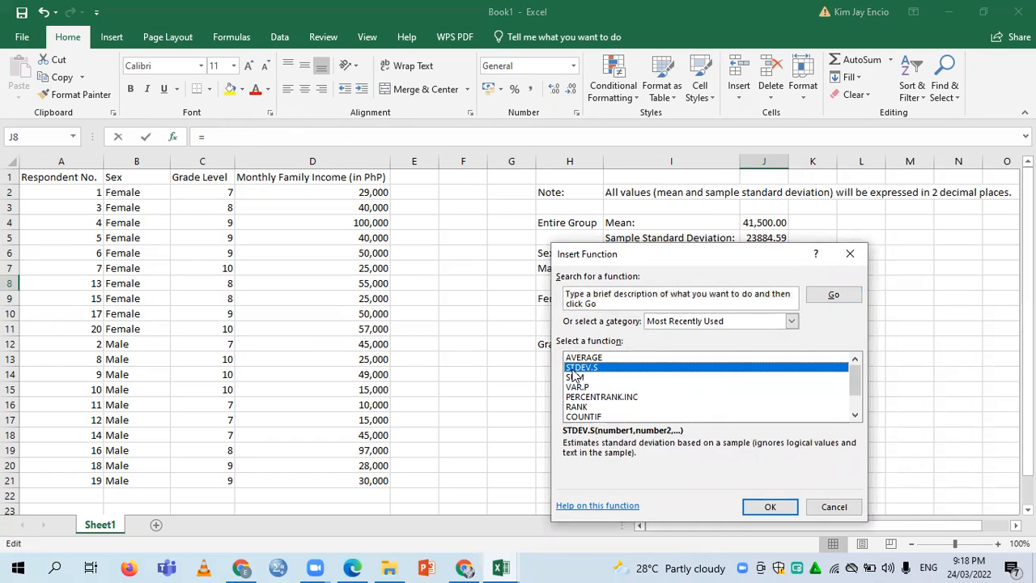
left_click(771, 507)
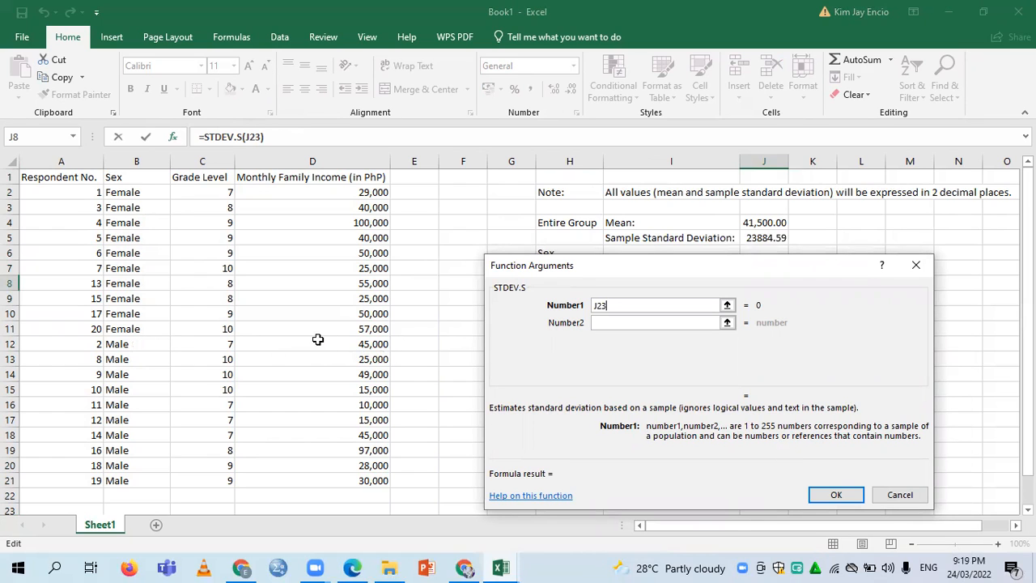
type("+")
left_click_drag(344, 342, 361, 478)
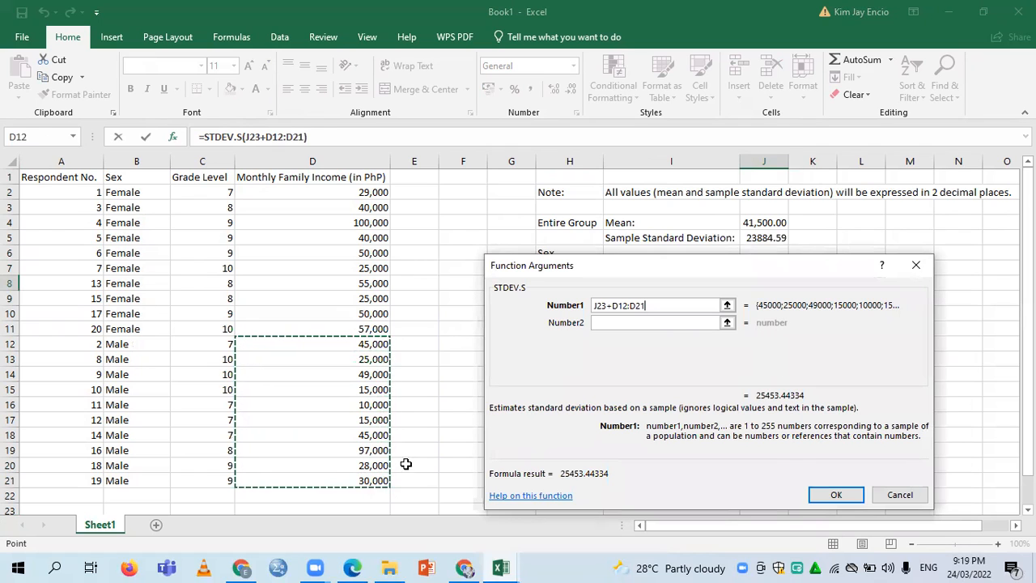
left_click(848, 492)
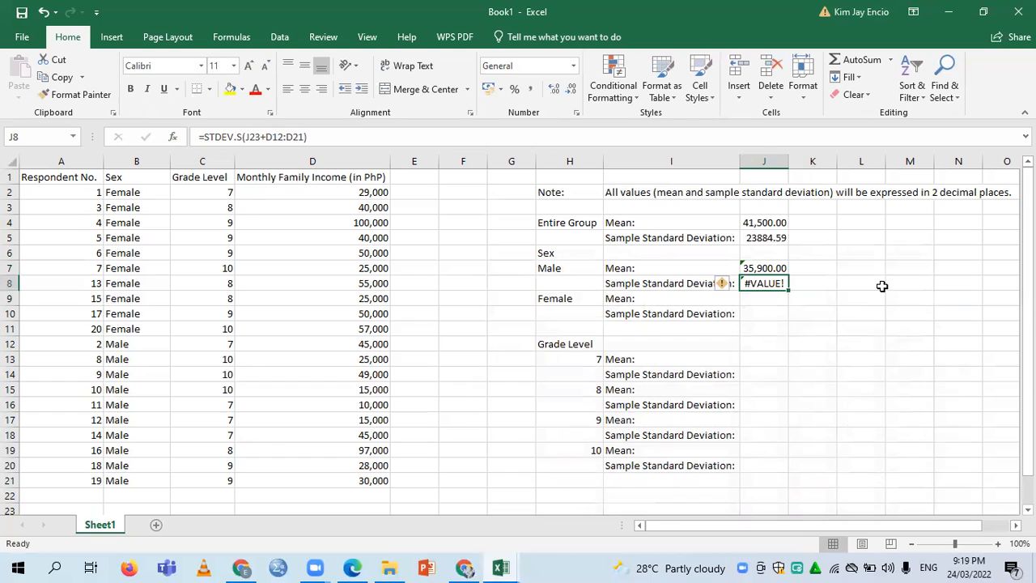
key("F2")
key("Escape")
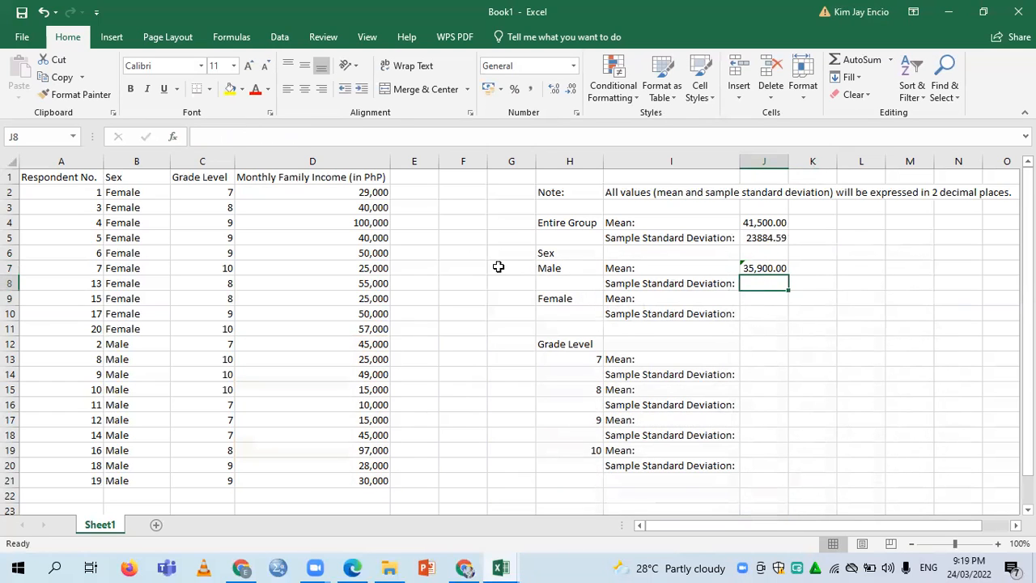
Calculate the male sample standard deviation in J8 using the STDEV.S function on D12:D21.
left_click(172, 139)
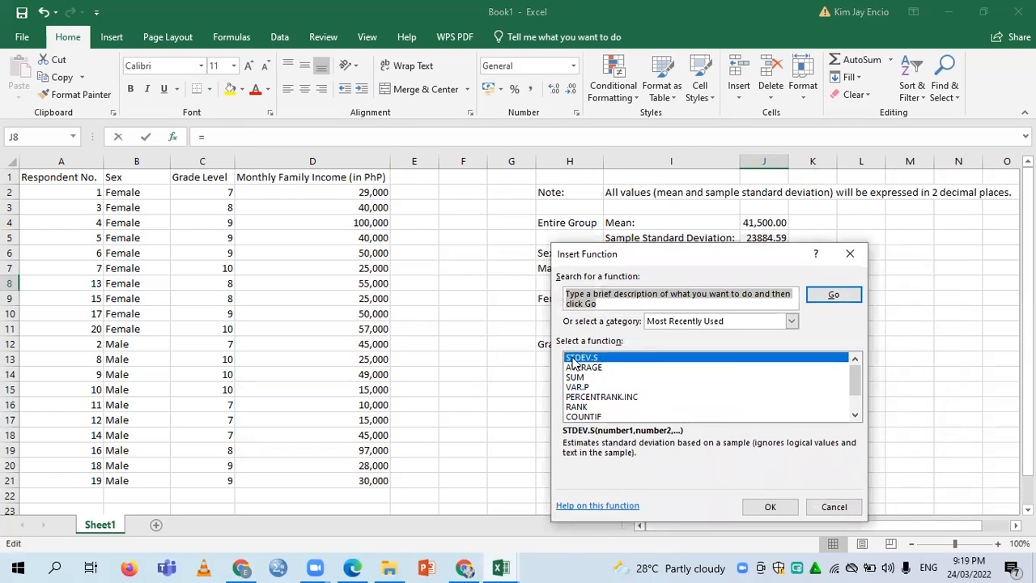
left_click(774, 506)
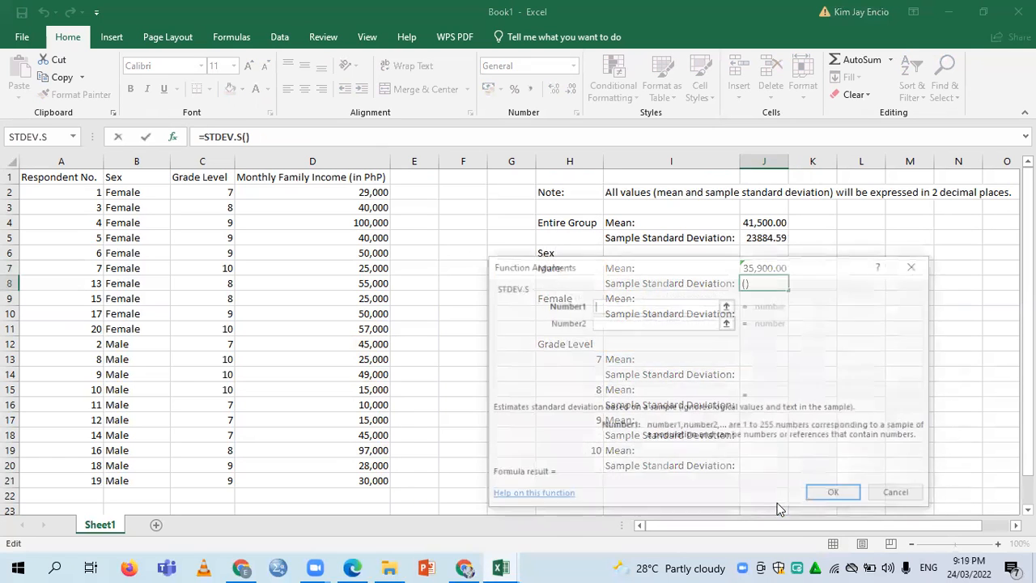
left_click_drag(348, 346, 360, 478)
key("Return")
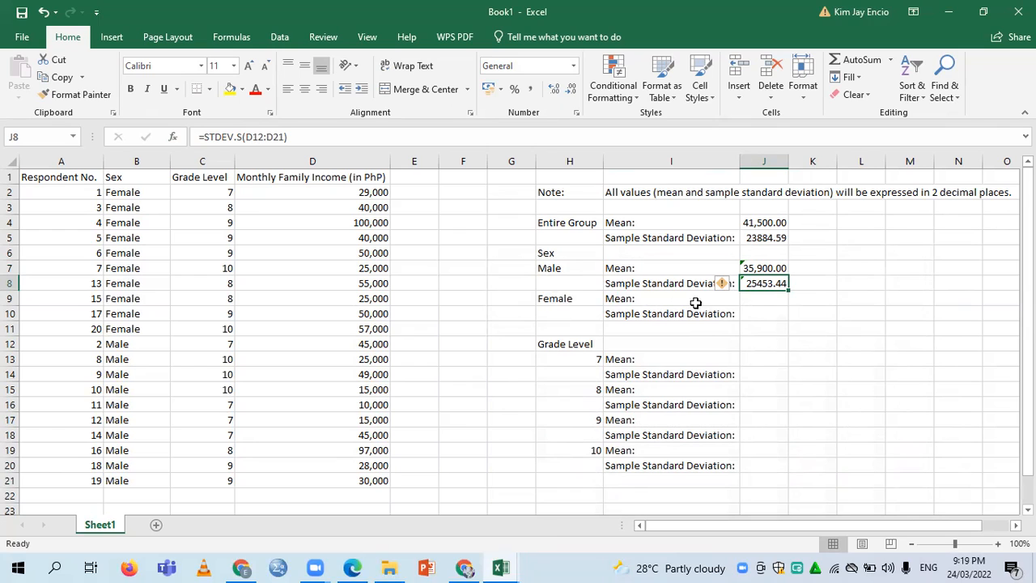
Calculate the female mean in J9 using the AVERAGE function on D2:D11 and show it with two decimal places.
left_click(761, 297)
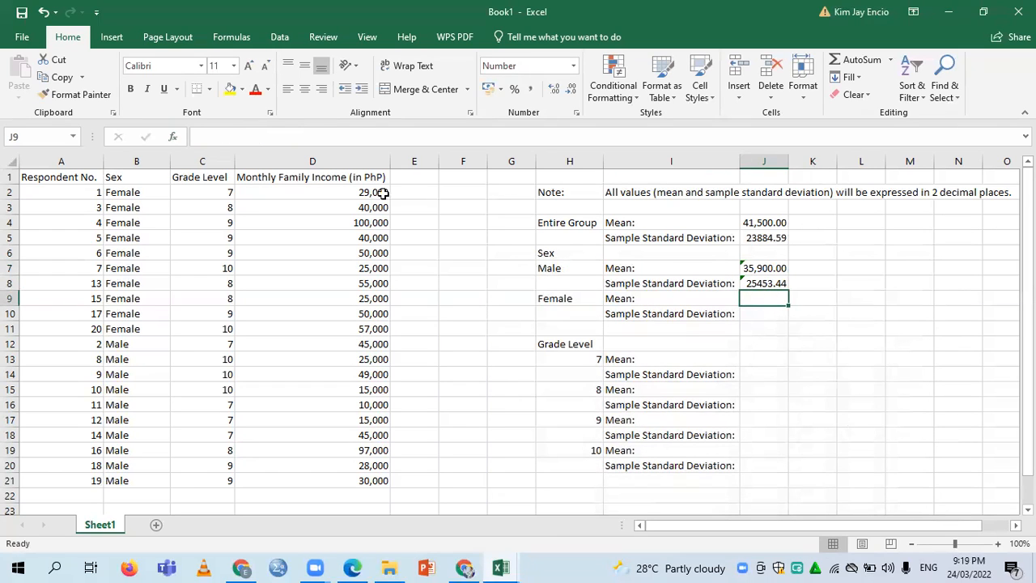
left_click(176, 139)
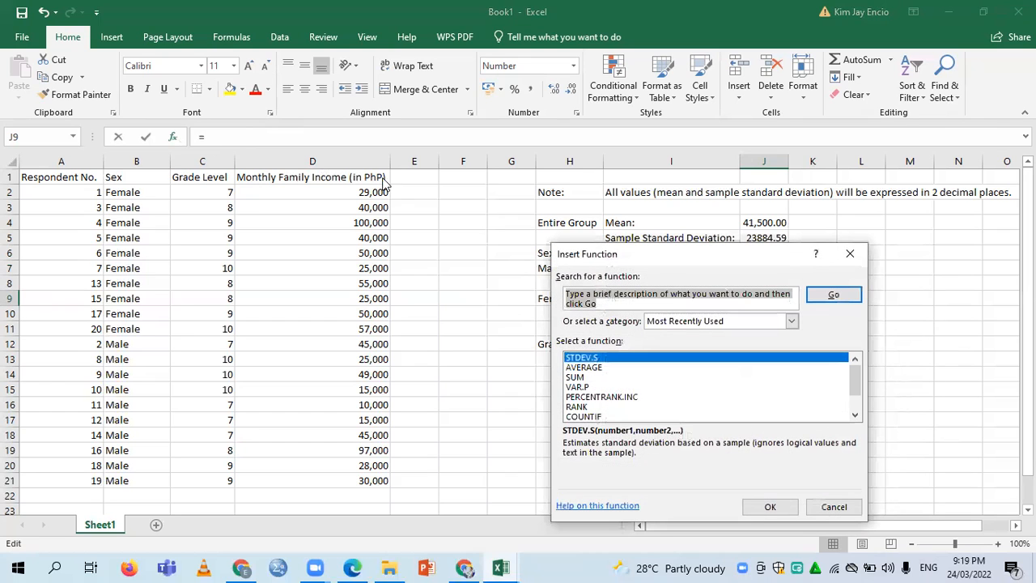
left_click(576, 368)
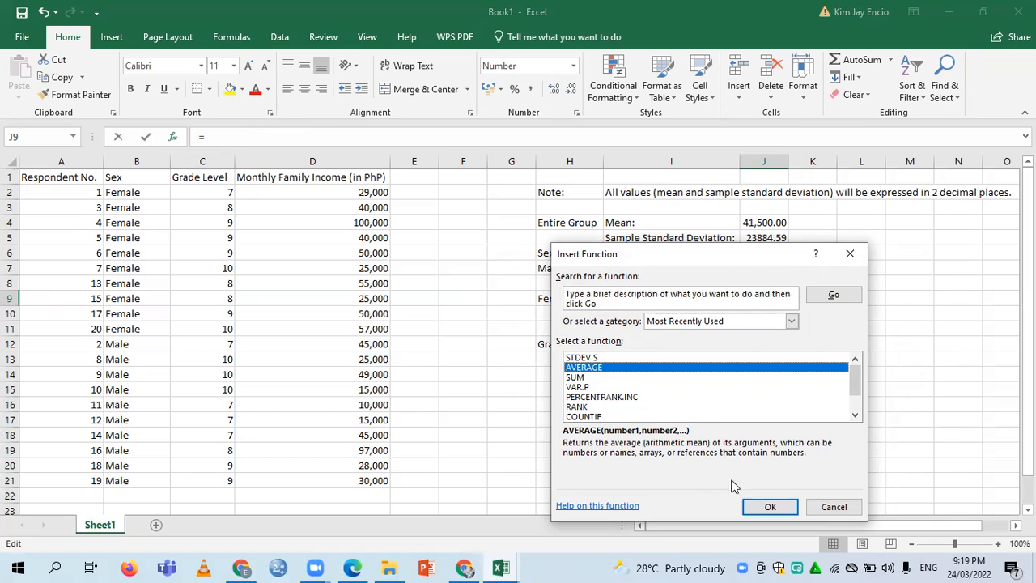
left_click(770, 505)
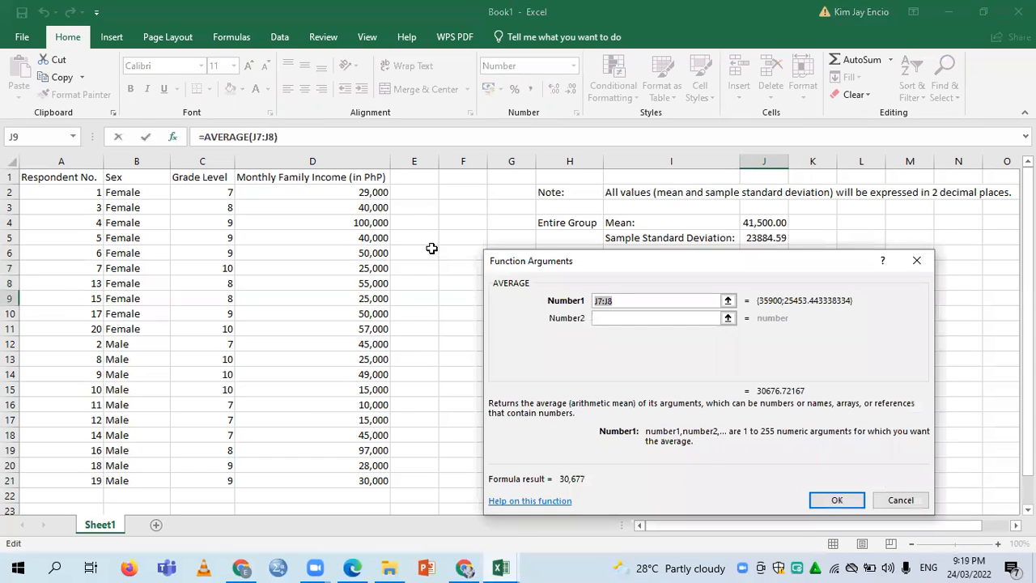
left_click_drag(371, 191, 373, 329)
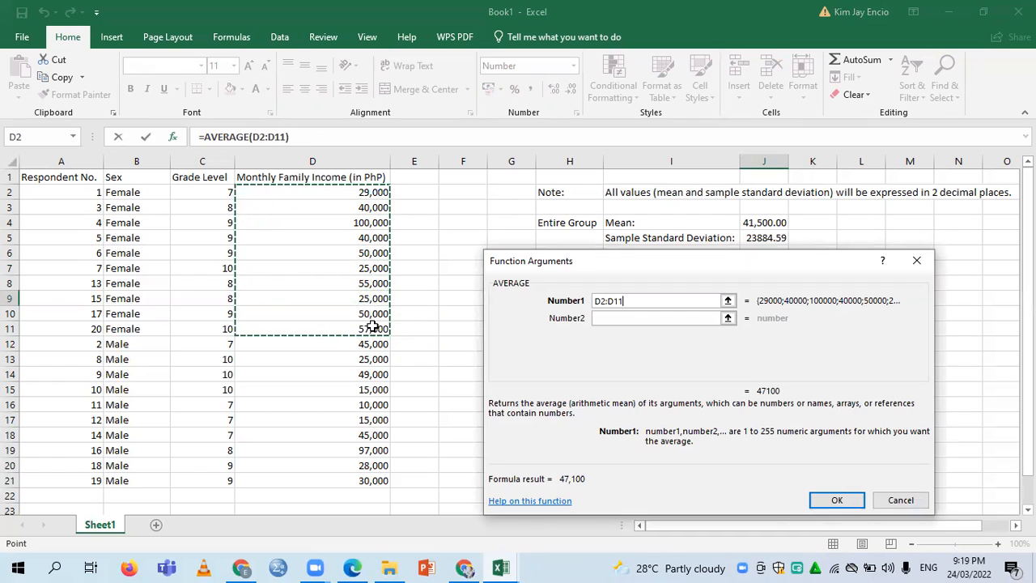
left_click(855, 500)
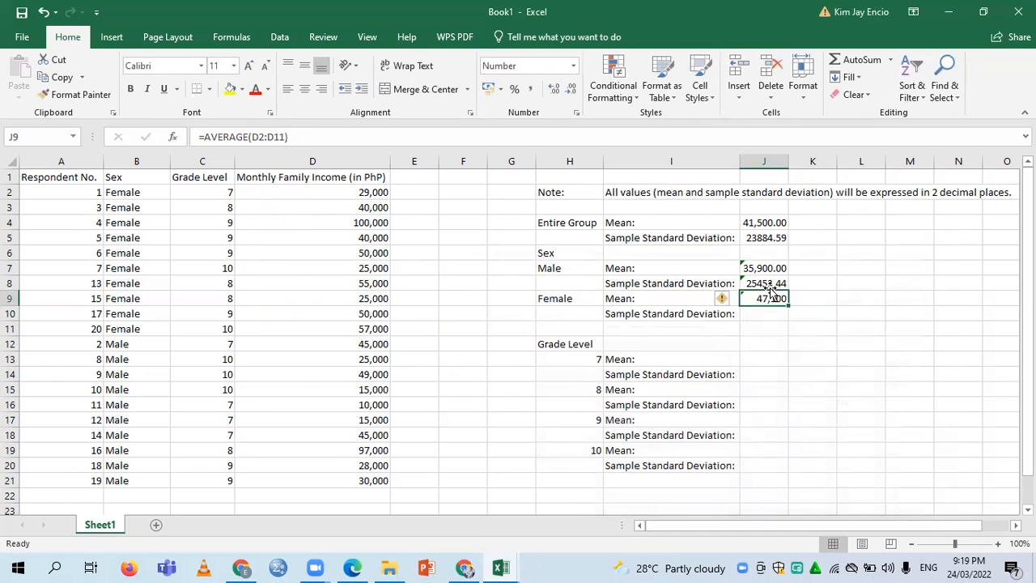
left_click(555, 90)
left_click(555, 90)
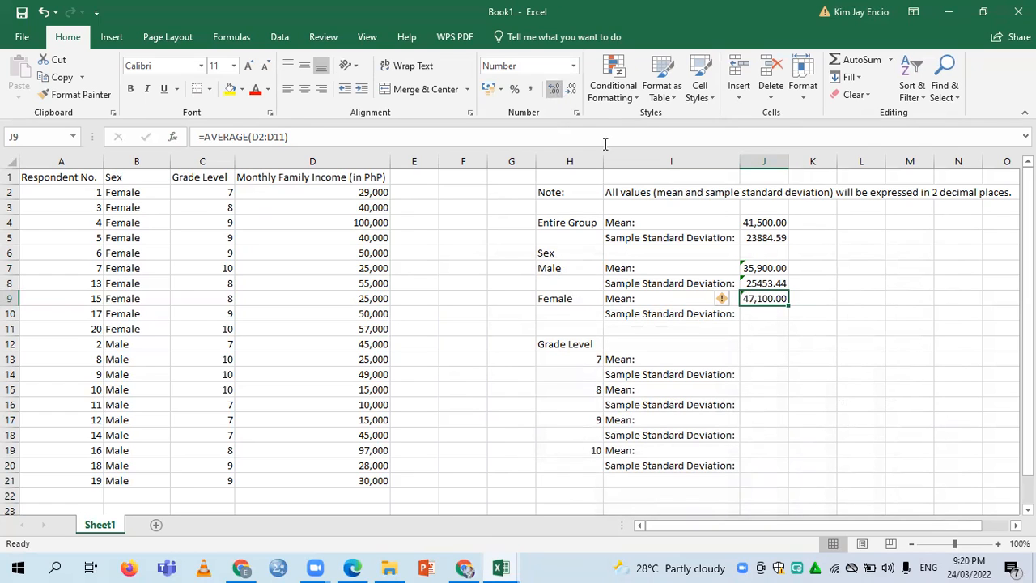
Calculate the female sample standard deviation in J10 using the STDEV.S function on D2:D11.
left_click(762, 315)
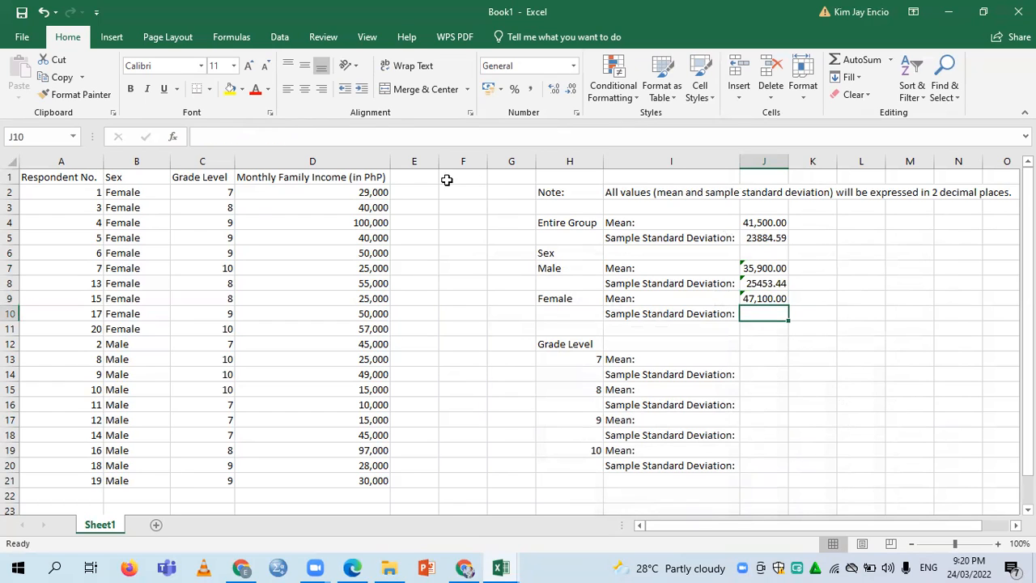
left_click(172, 139)
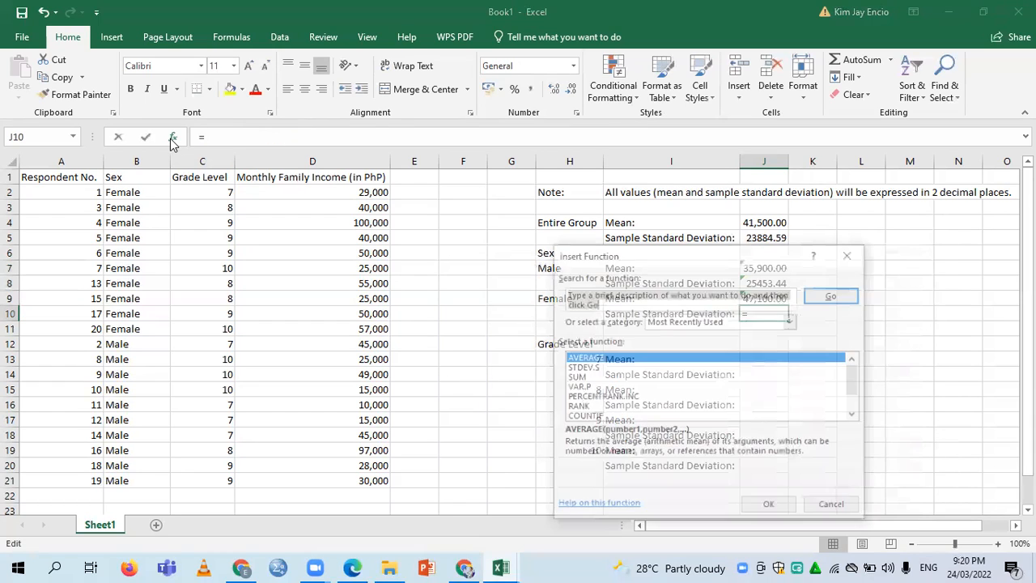
left_click(595, 368)
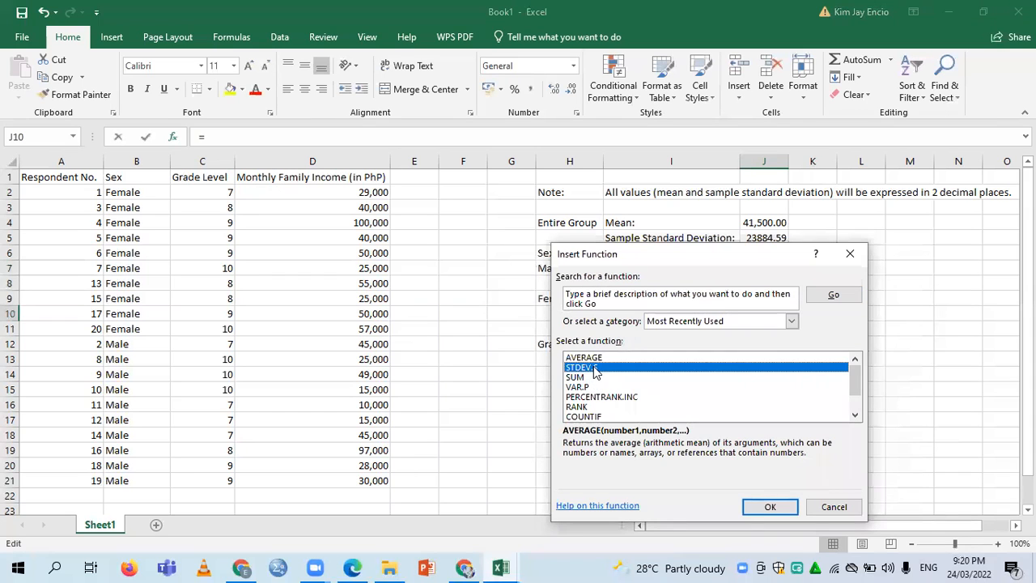
left_click(789, 507)
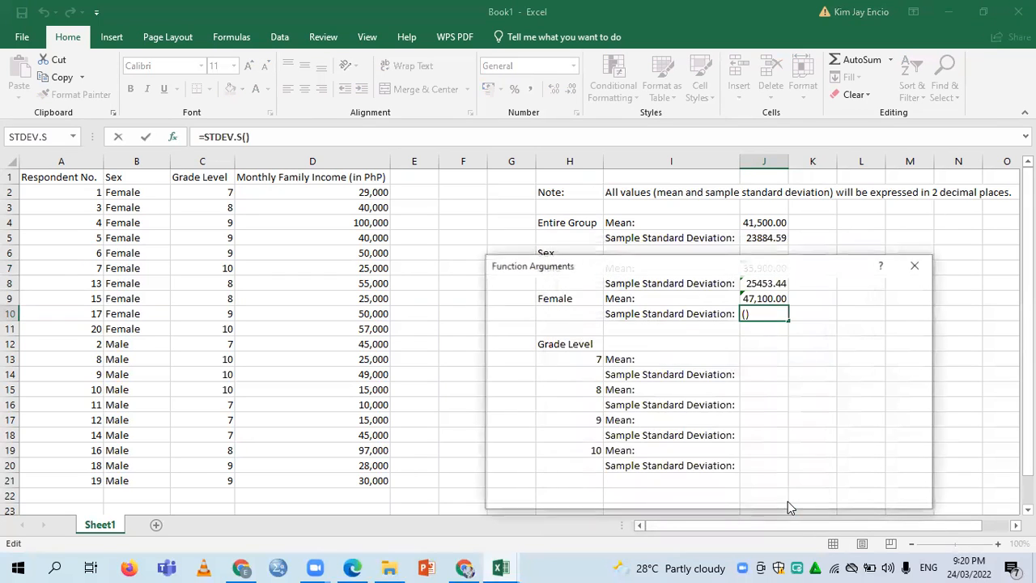
left_click_drag(342, 191, 351, 323)
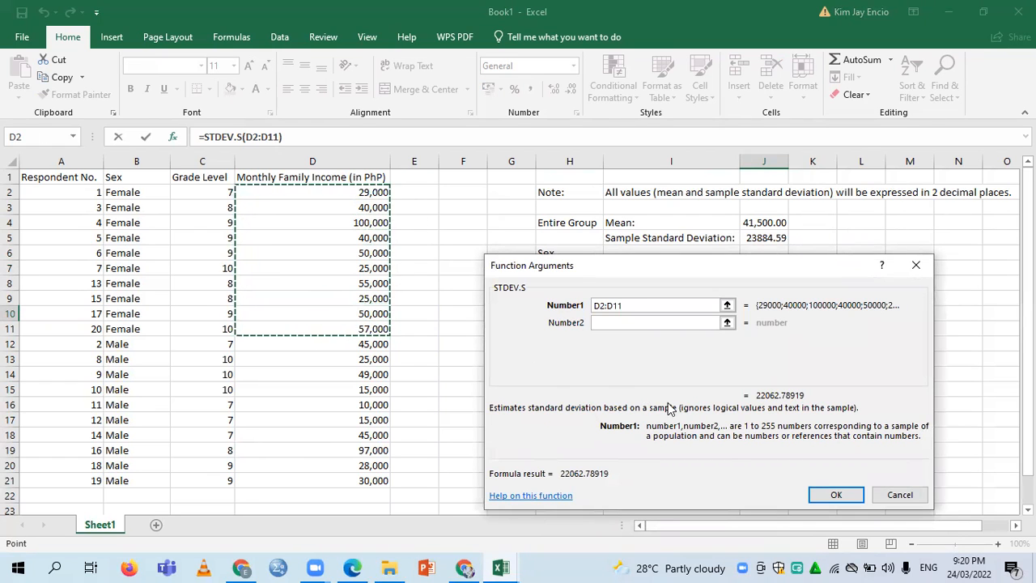
left_click(854, 497)
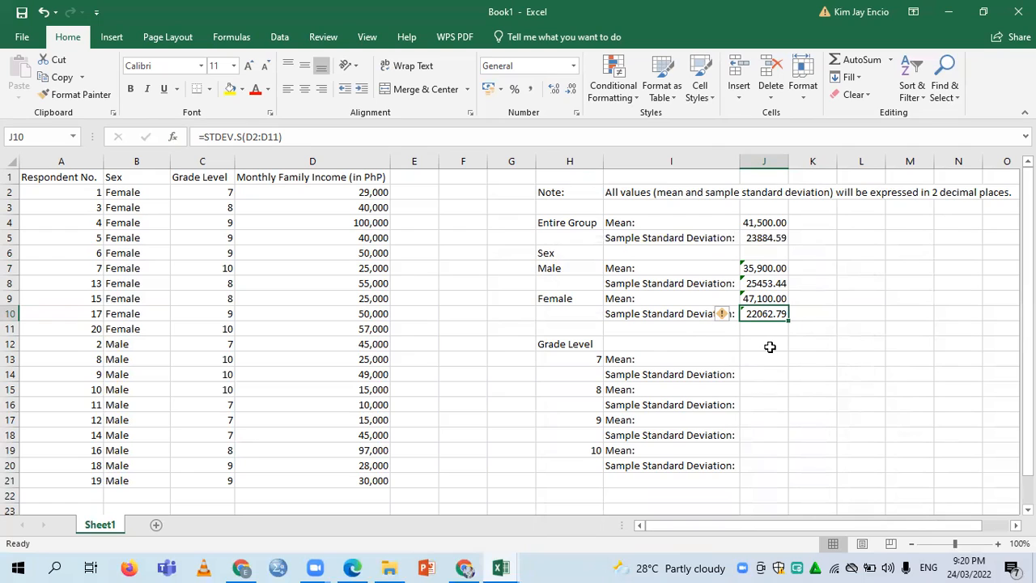
left_click(572, 346)
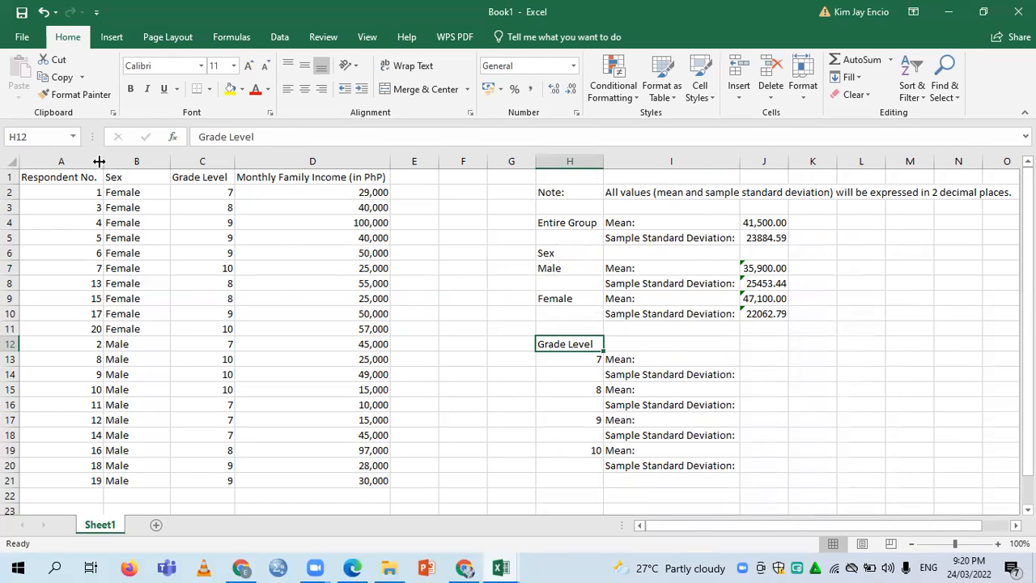
Sort the respondent data in columns A to D by Grade Level from smallest to largest, treating the first row as headers.
left_click_drag(89, 156, 290, 150)
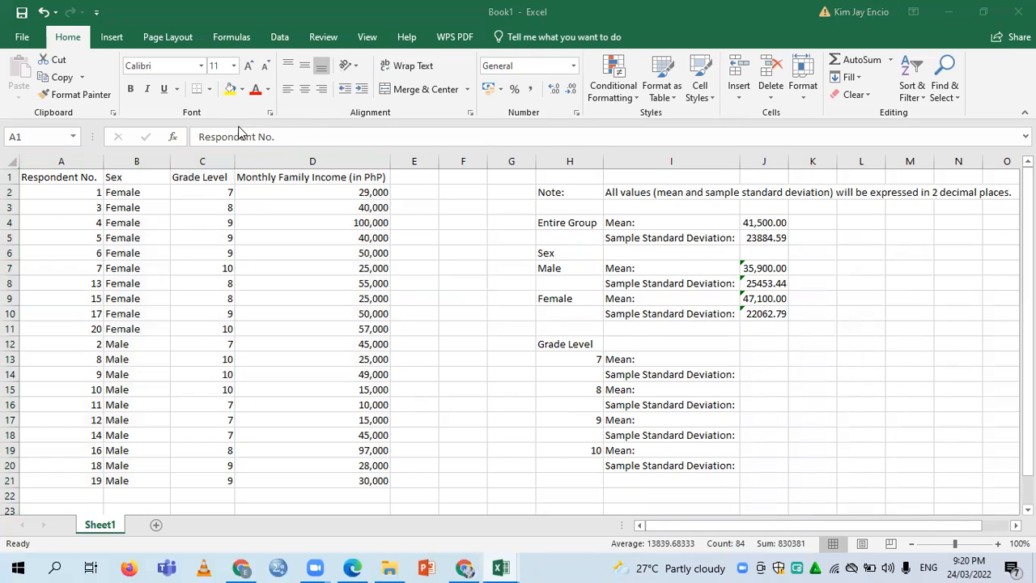
left_click(82, 155)
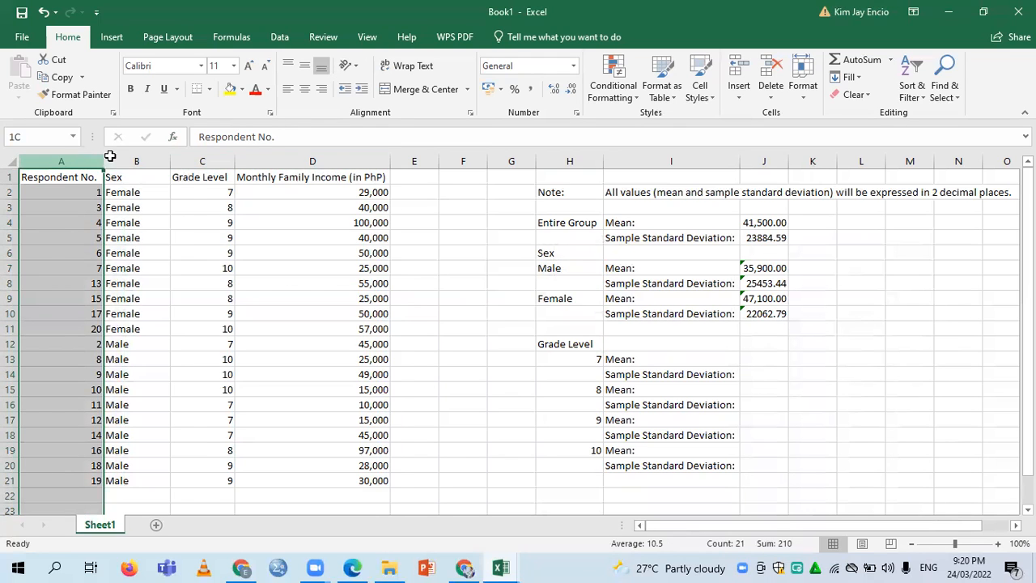
left_click(278, 38)
left_click(430, 77)
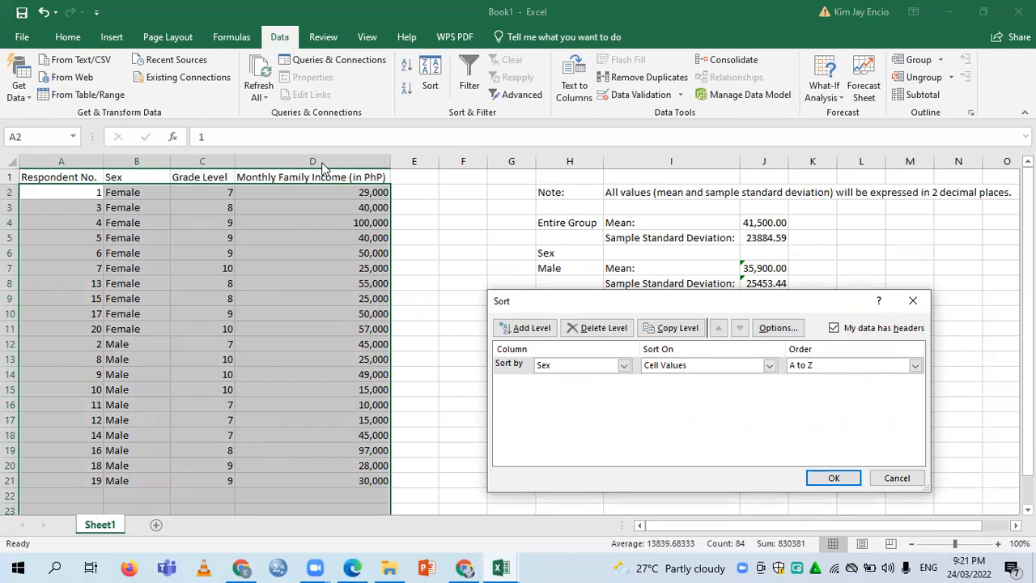
left_click(624, 365)
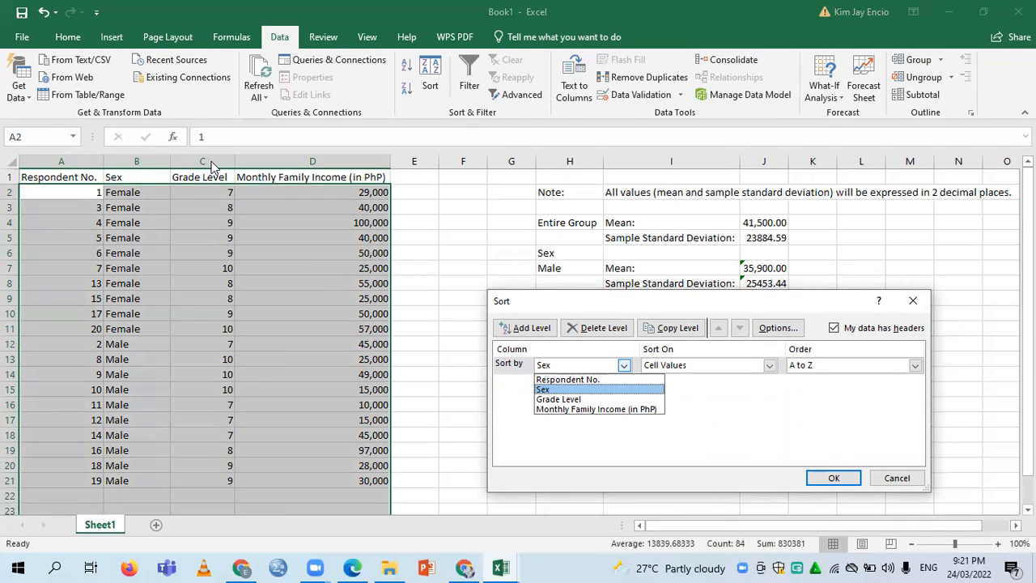
left_click(550, 400)
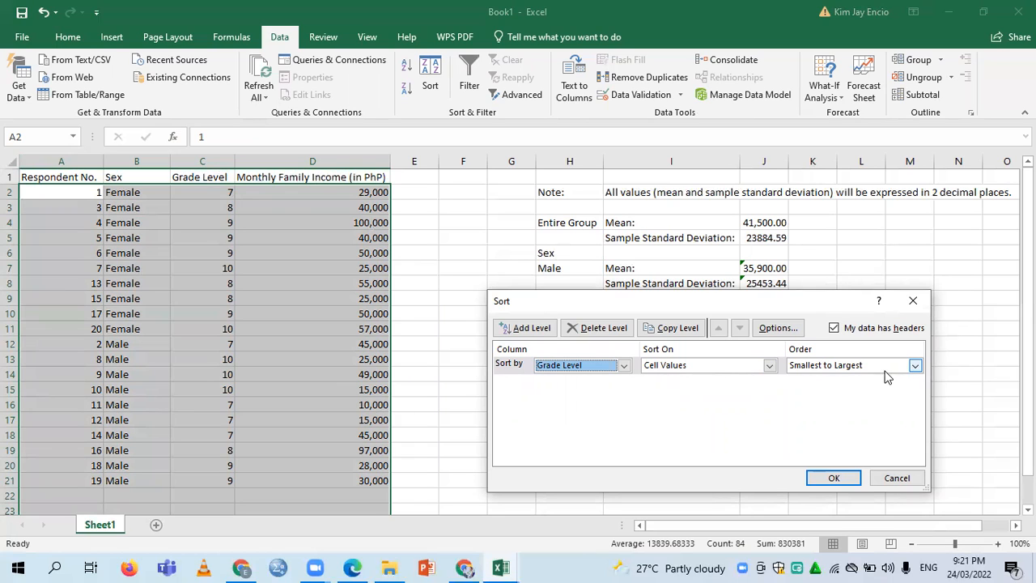
left_click(834, 479)
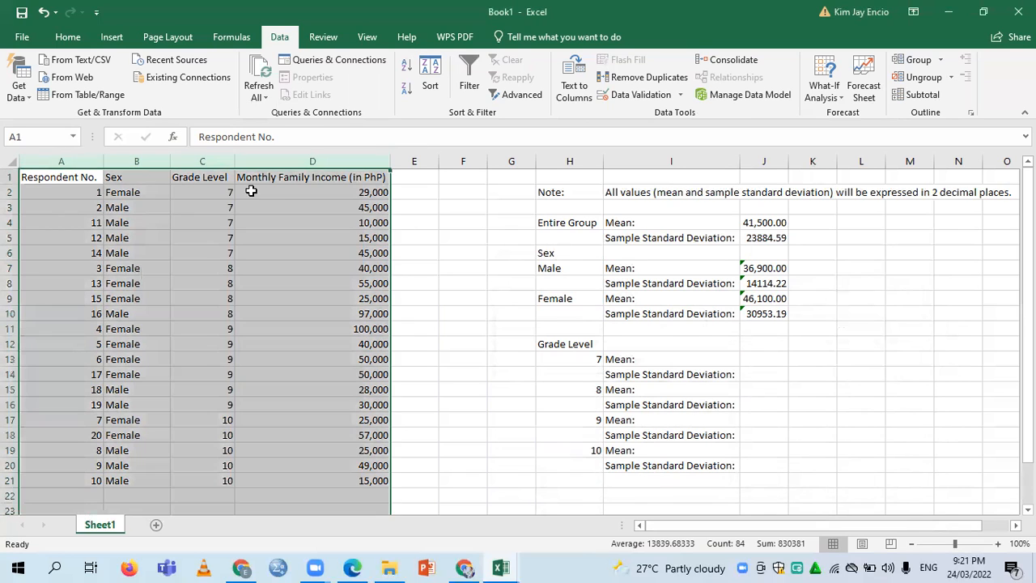
Examine how the monthly family incomes in D2:D21 are grouped by grade level, highlighting each grade's block of values.
left_click(285, 191)
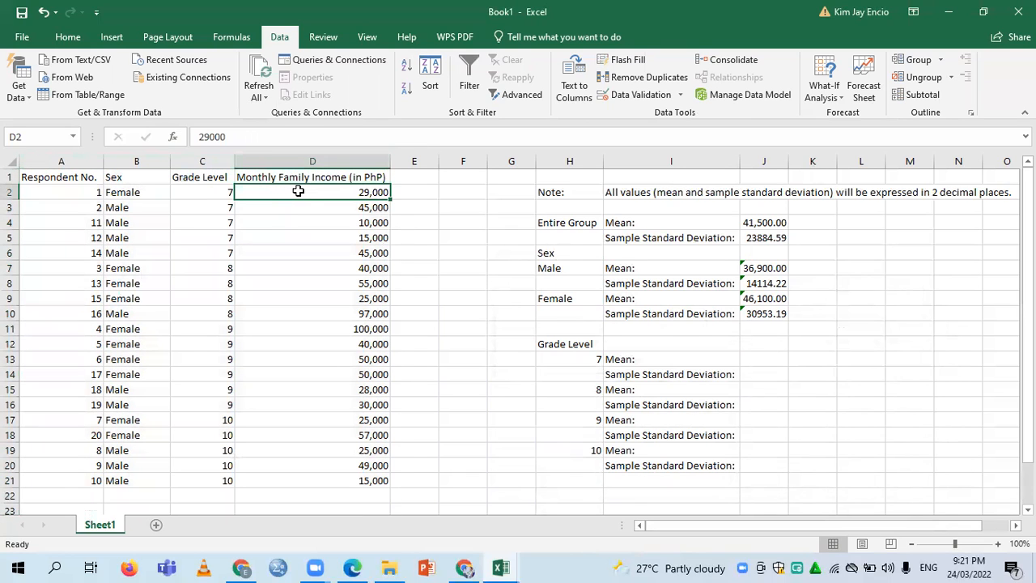
left_click_drag(298, 199, 308, 313)
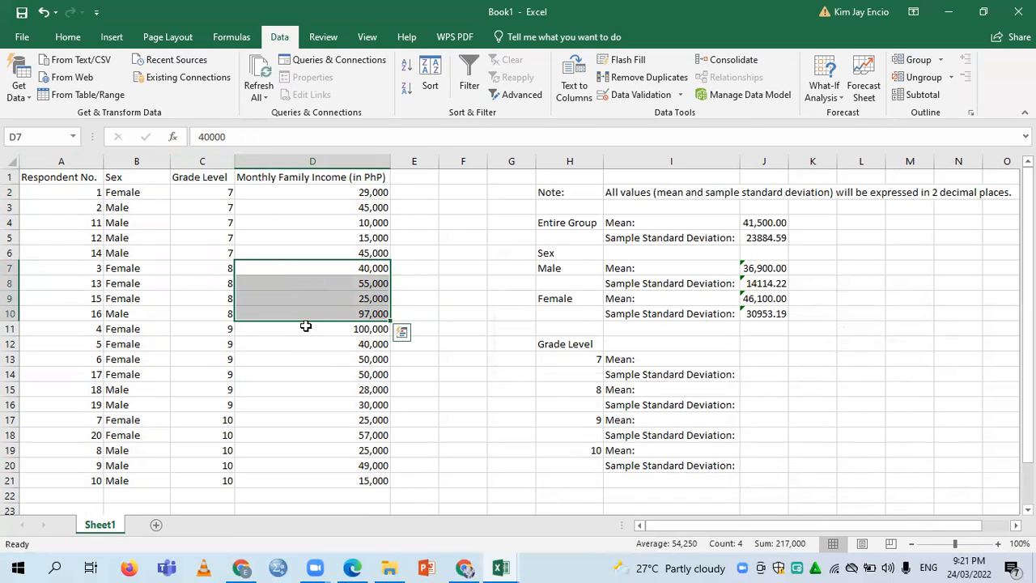
left_click(305, 328)
left_click_drag(304, 350, 300, 475)
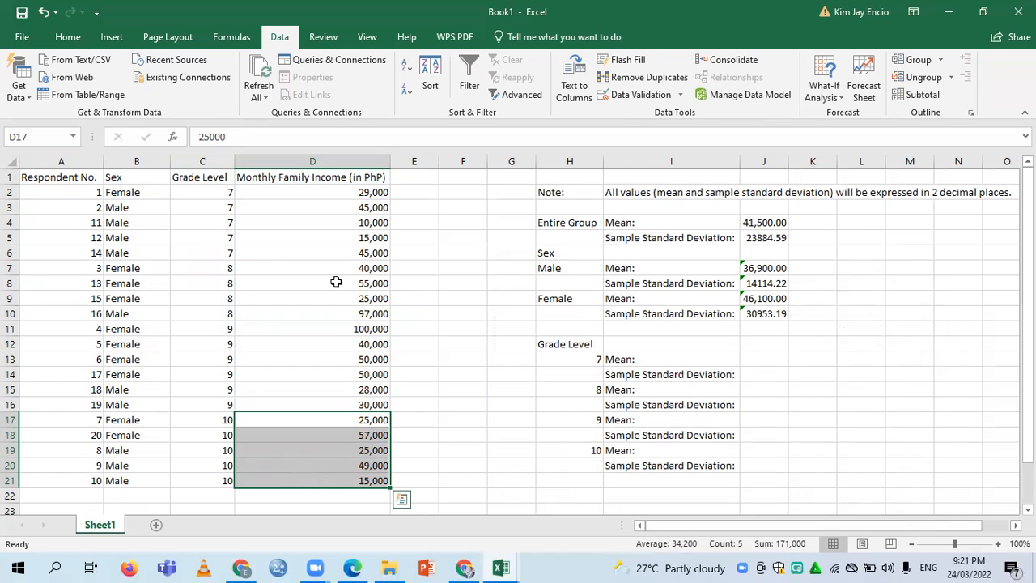
left_click(398, 83)
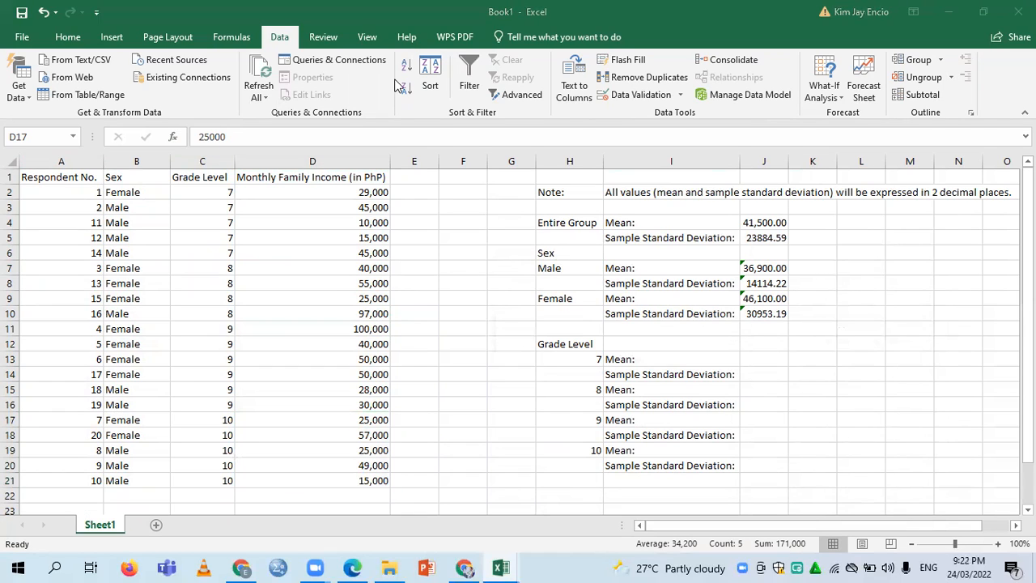